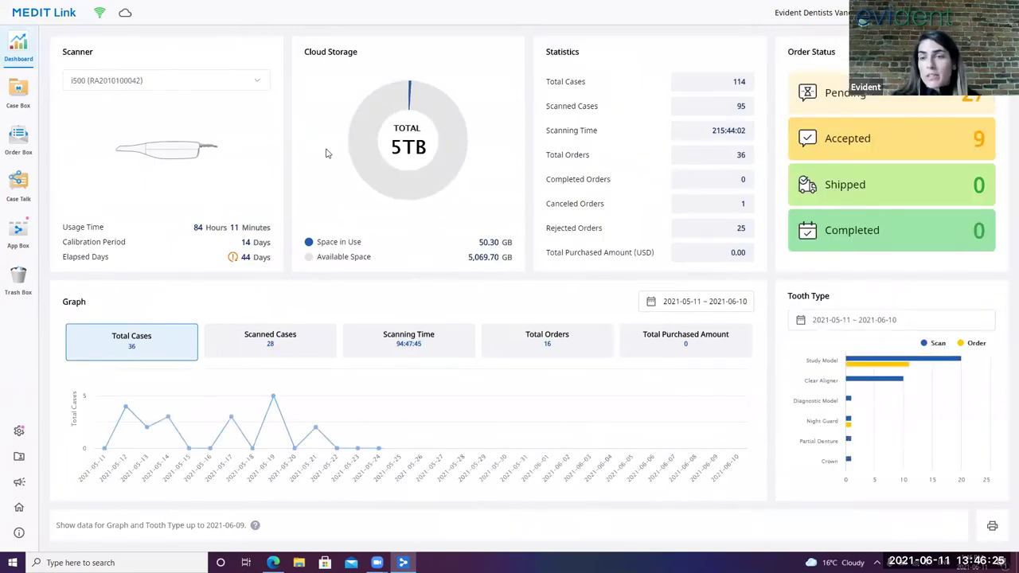
- Select the i700 scanner on the Dashboard to show its usage time and elapsed days
{"action": "left_click", "coordinate": [152, 84]}
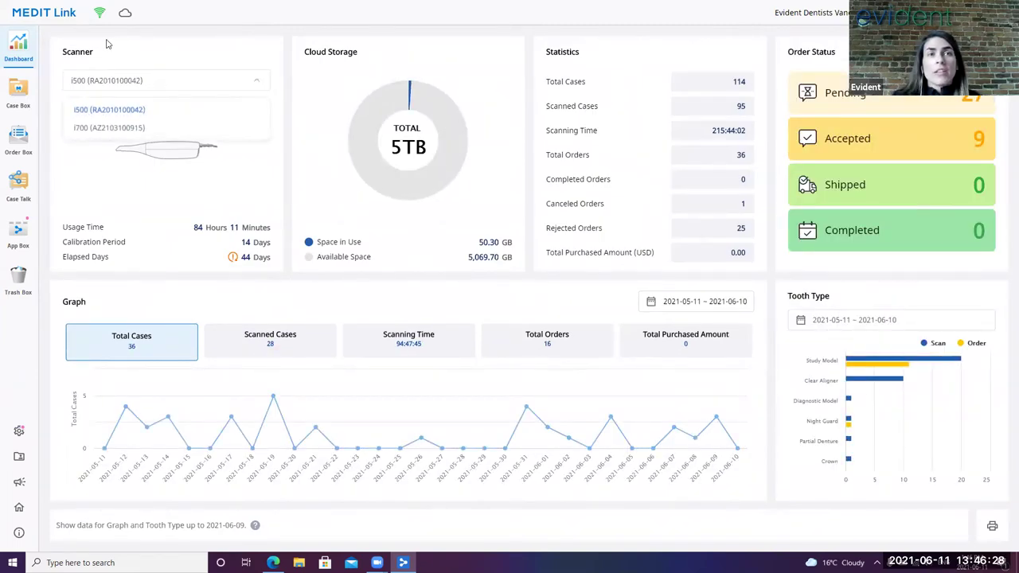
{"action": "left_click", "coordinate": [111, 129]}
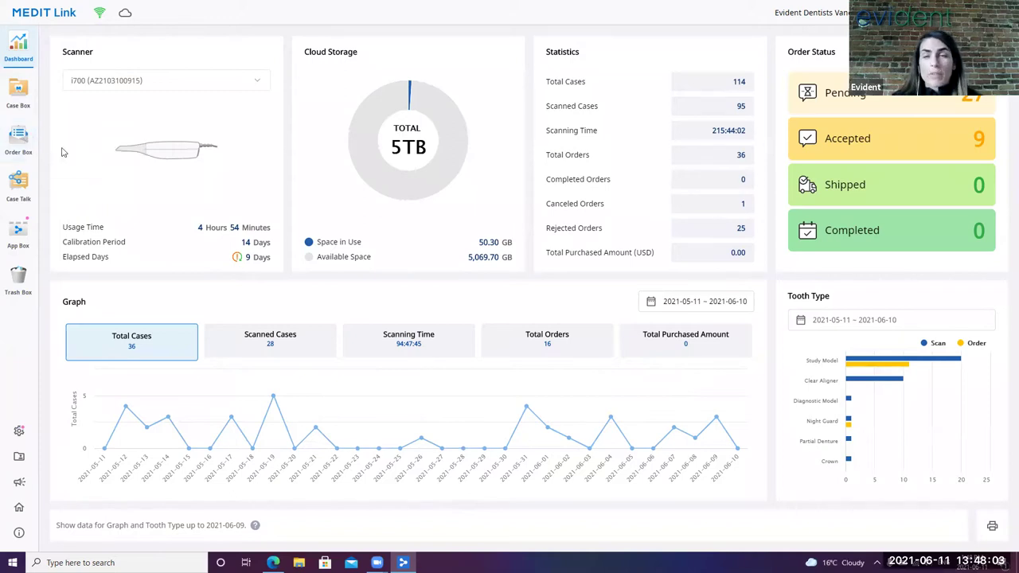
- Scroll the Case Box list and its search criteria, then view the 62 orders in Order Box
{"action": "left_click", "coordinate": [22, 96]}
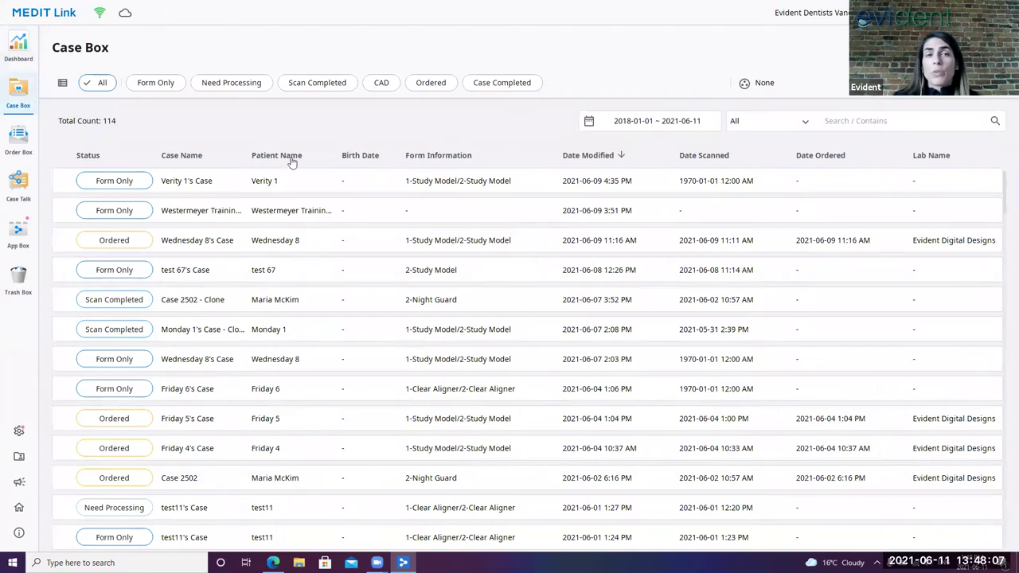
{"action": "scroll", "coordinate": [288, 261], "scroll_direction": "down", "scroll_amount": 8}
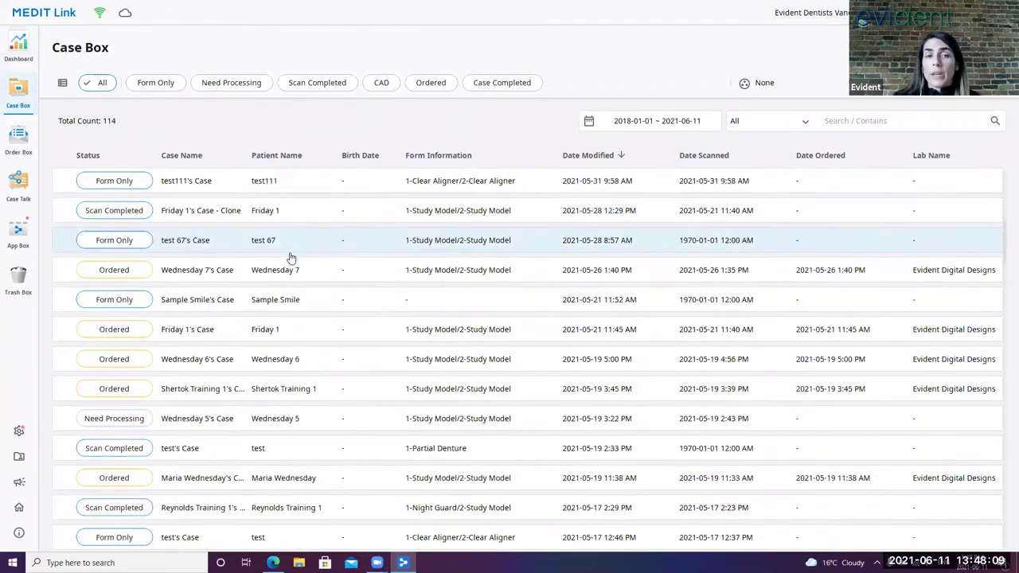
{"action": "scroll", "coordinate": [289, 257], "scroll_direction": "up", "scroll_amount": 3}
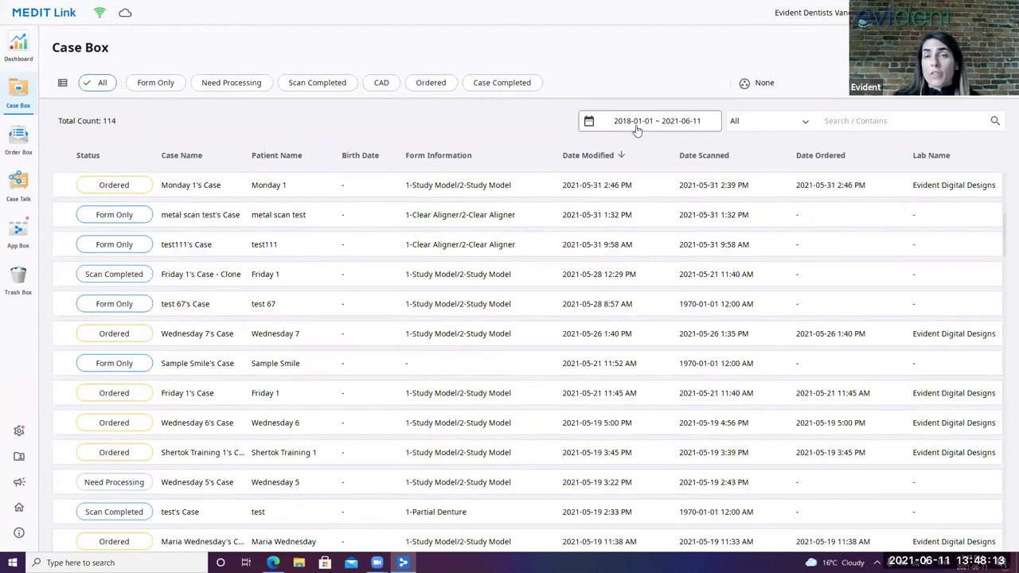
{"action": "left_click", "coordinate": [796, 128]}
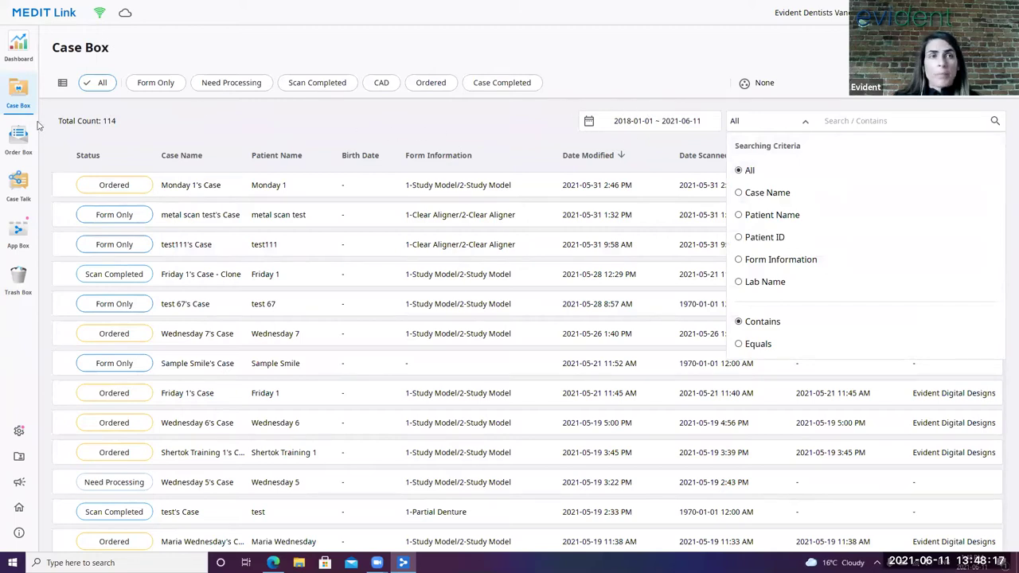
{"action": "left_click", "coordinate": [19, 140]}
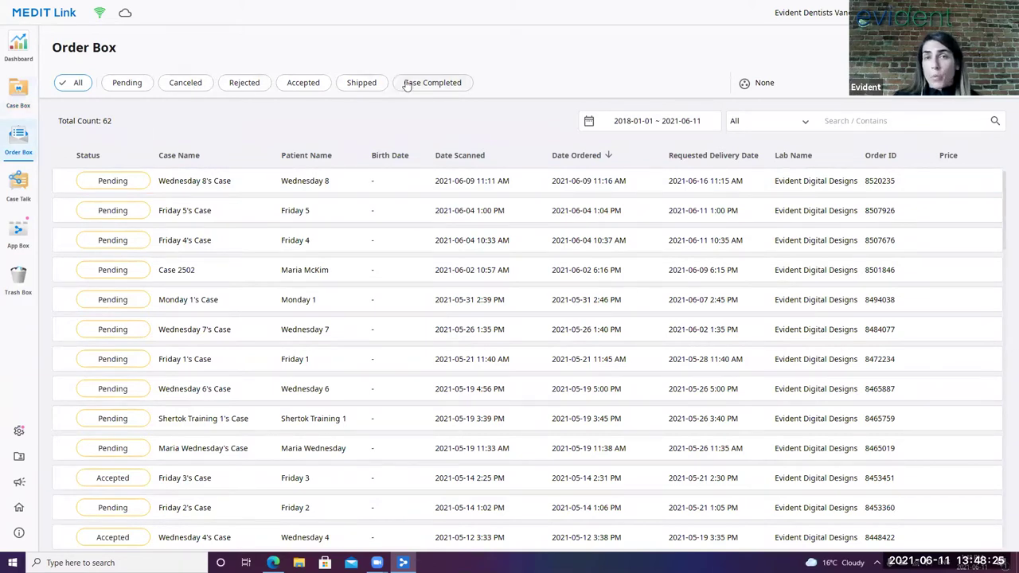
{"action": "left_click", "coordinate": [764, 122]}
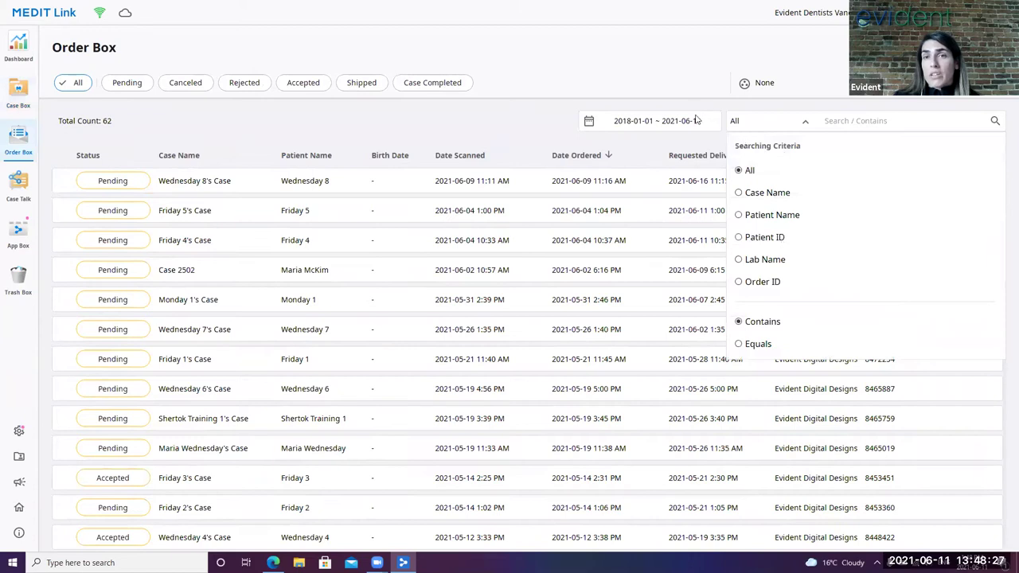
{"action": "left_click", "coordinate": [495, 124]}
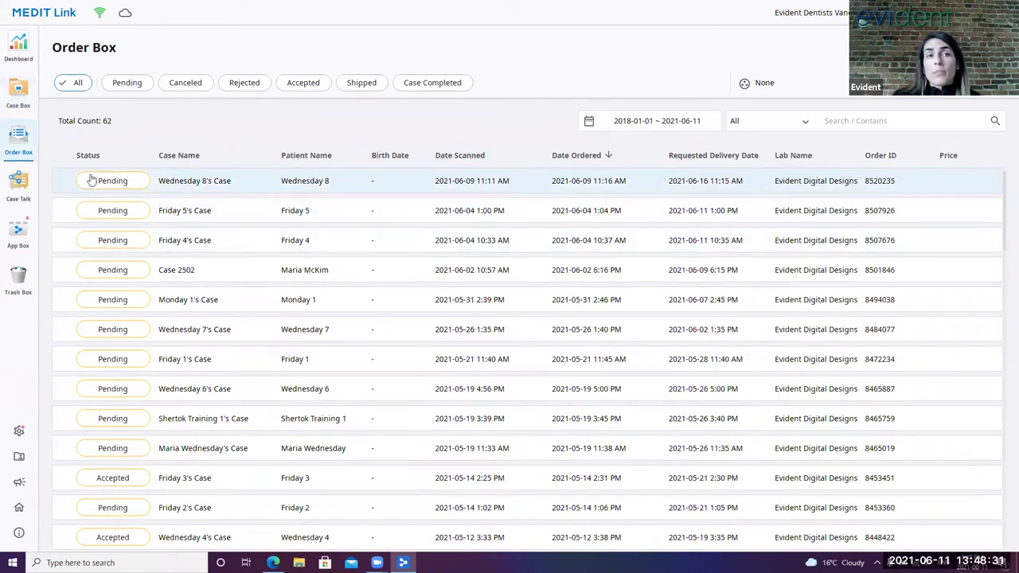
{"action": "scroll", "coordinate": [127, 207], "scroll_direction": "down", "scroll_amount": 2}
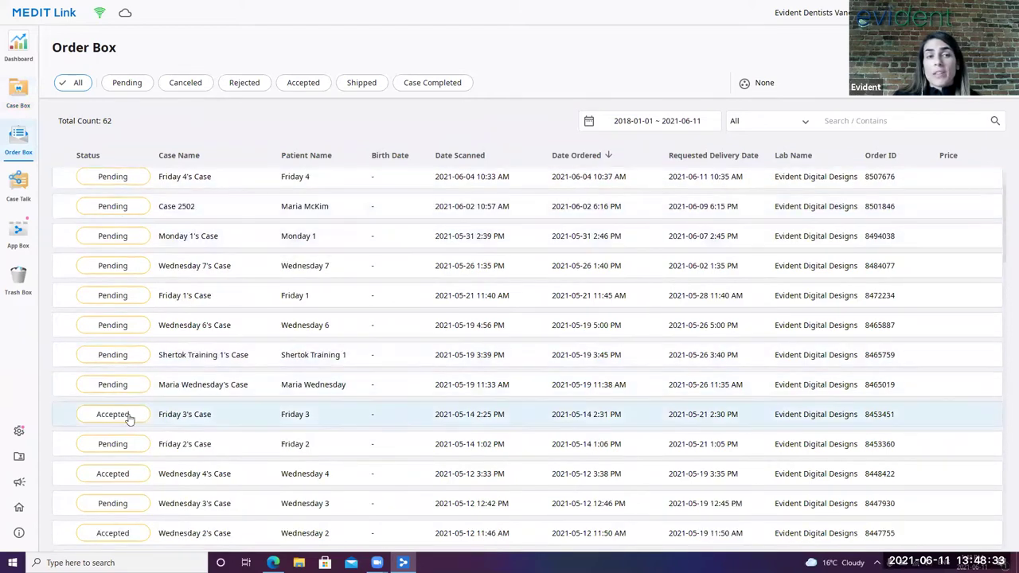
{"action": "scroll", "coordinate": [132, 359], "scroll_direction": "down", "scroll_amount": 15}
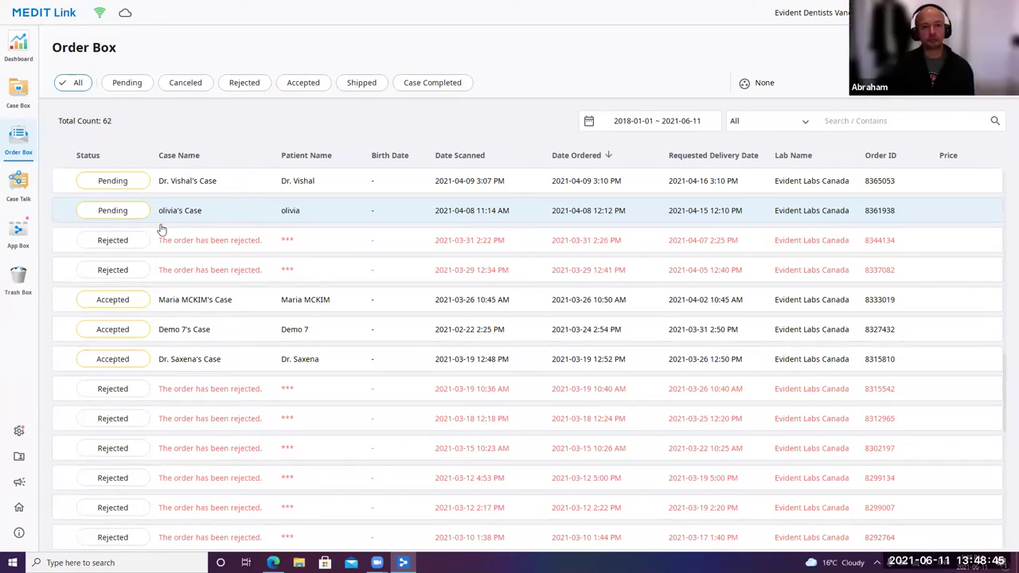
- Return via Case Box to the Dashboard showing 50.30 GB of 5TB used and 114 cases
{"action": "left_click", "coordinate": [19, 94]}
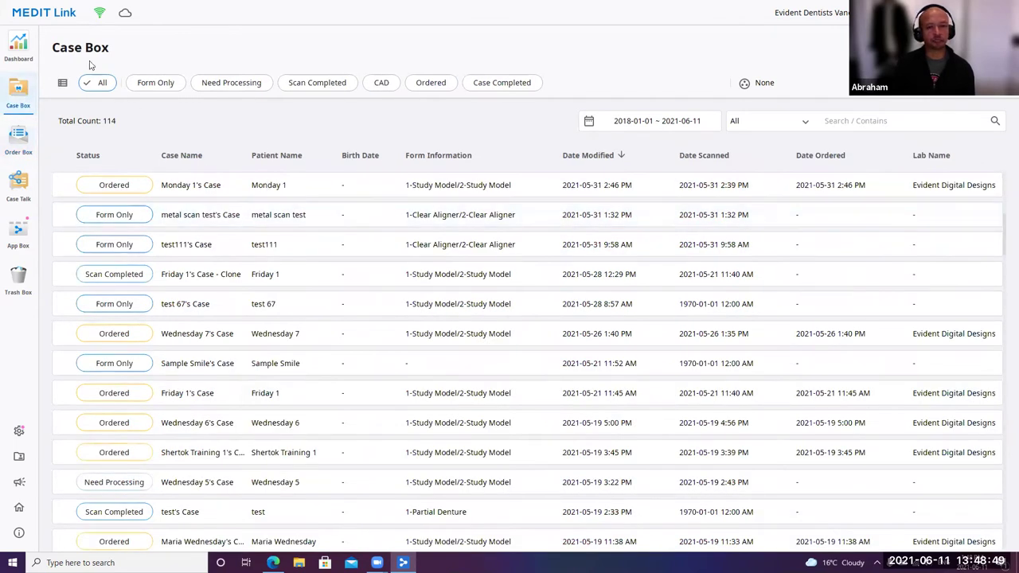
{"action": "left_click", "coordinate": [18, 45]}
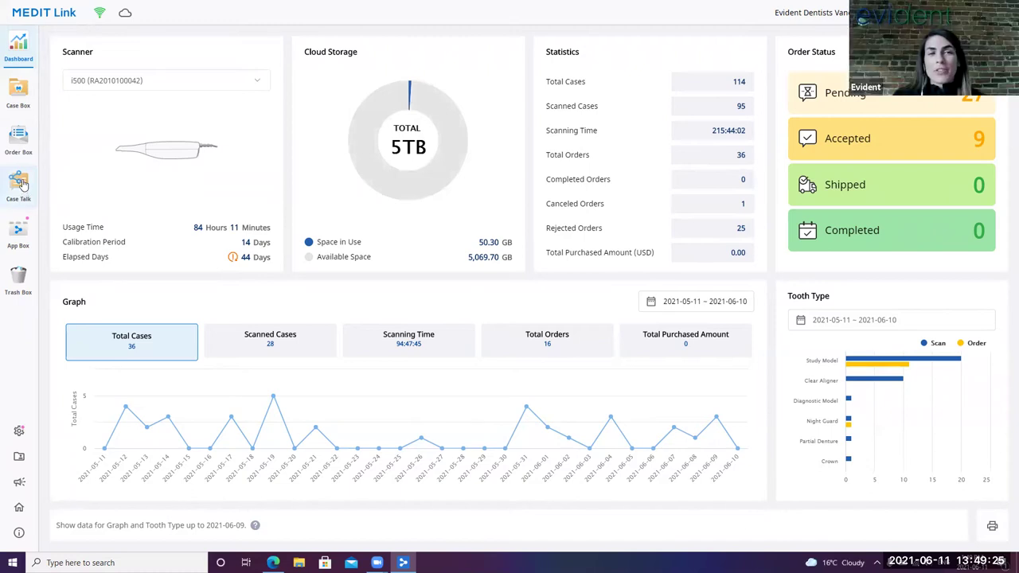
- Look at Case Talk's two shared cases, then go back to Case Box's 114 cases
{"action": "left_click", "coordinate": [22, 183]}
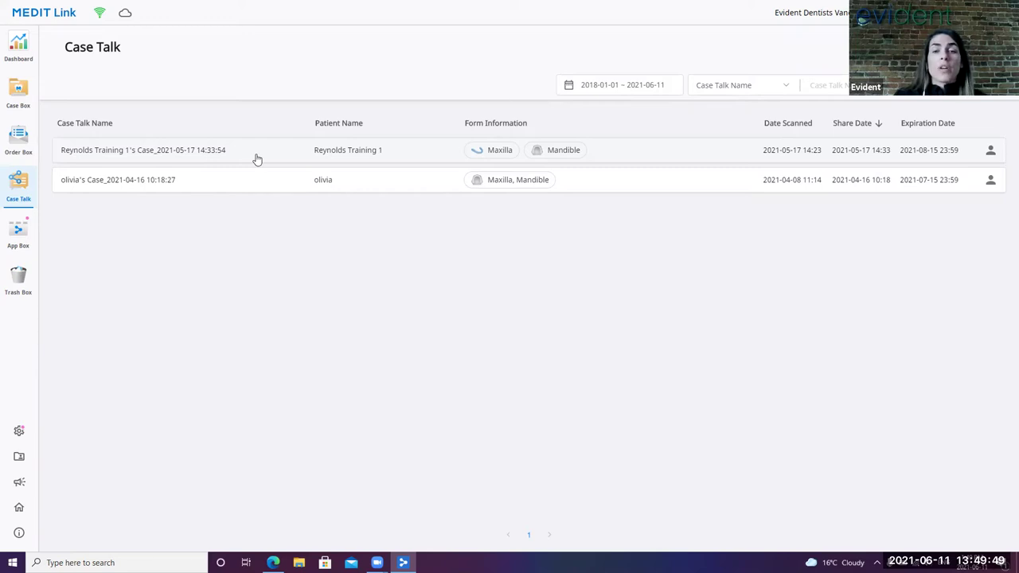
{"action": "left_click", "coordinate": [16, 90]}
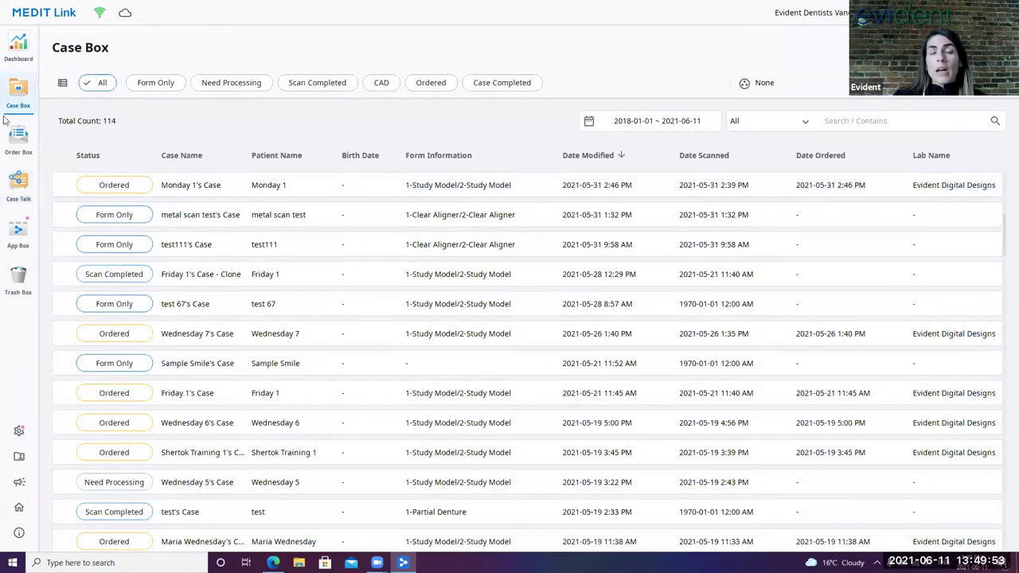
- Browse the App Box apps and its four Coming Soon apps, then return to Case Box
{"action": "left_click", "coordinate": [18, 232]}
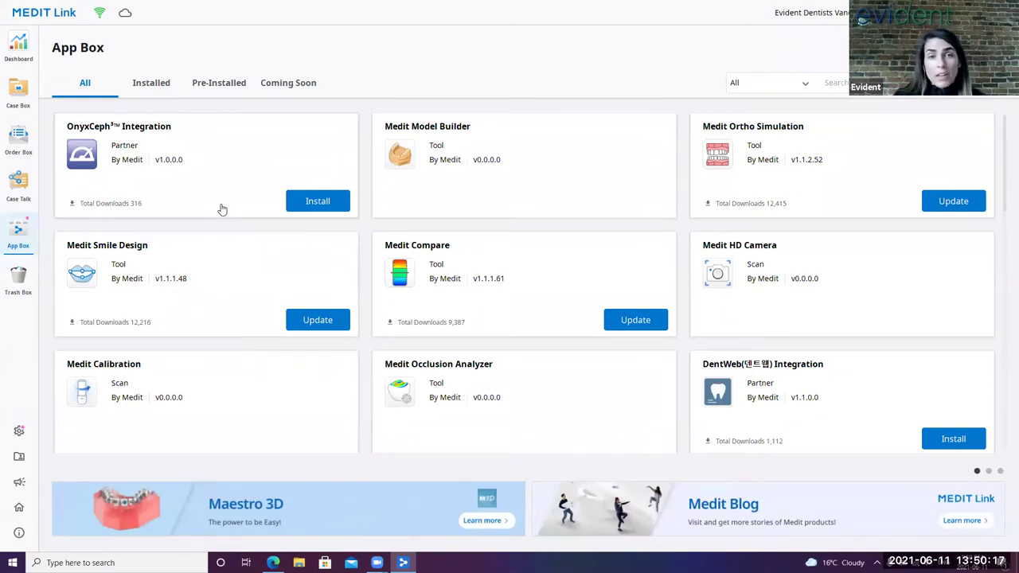
{"action": "scroll", "coordinate": [227, 209], "scroll_direction": "down", "scroll_amount": 1}
{"action": "scroll", "coordinate": [227, 209], "scroll_direction": "up", "scroll_amount": 1}
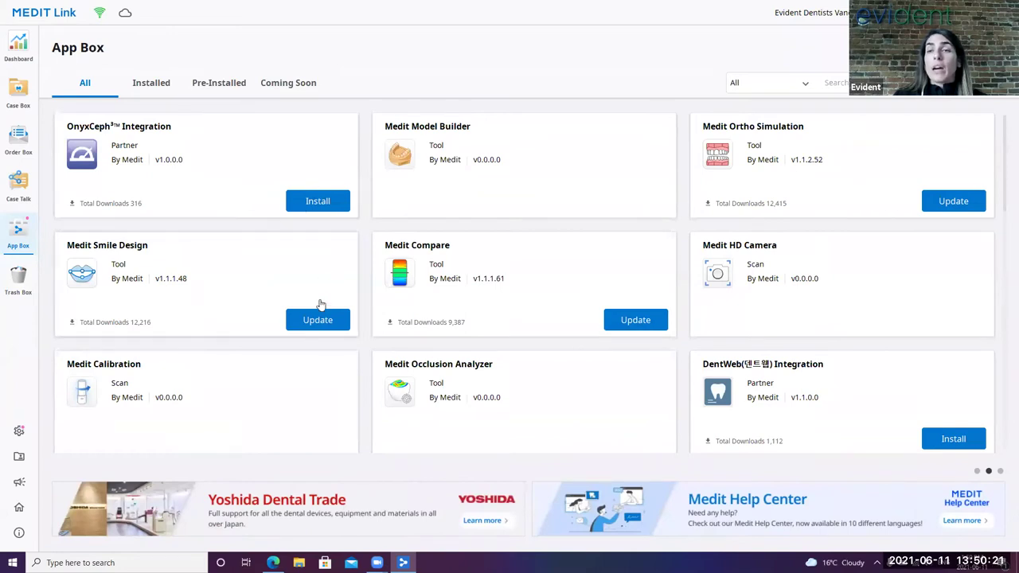
{"action": "scroll", "coordinate": [318, 310], "scroll_direction": "down", "scroll_amount": 5}
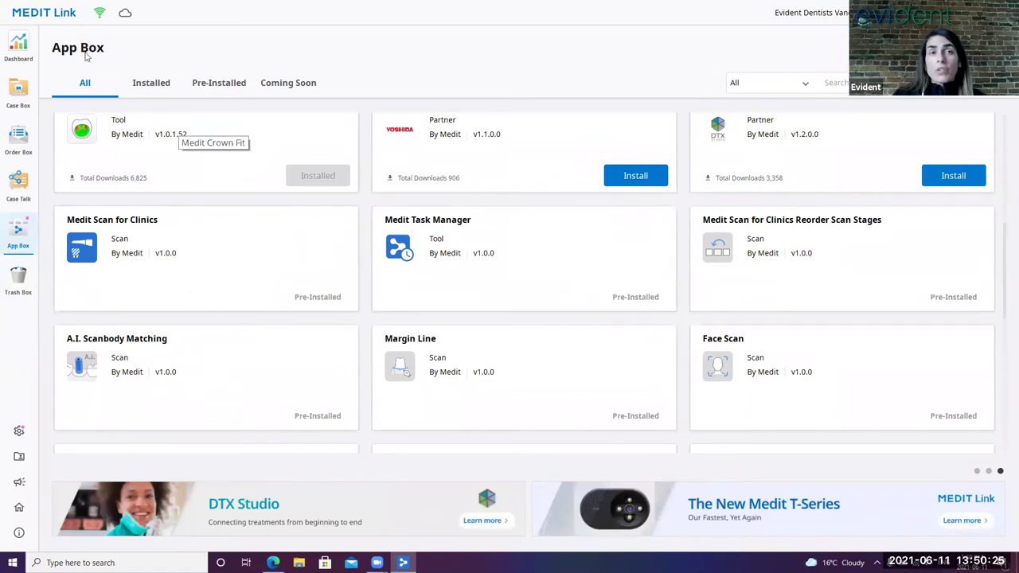
{"action": "left_click", "coordinate": [284, 89]}
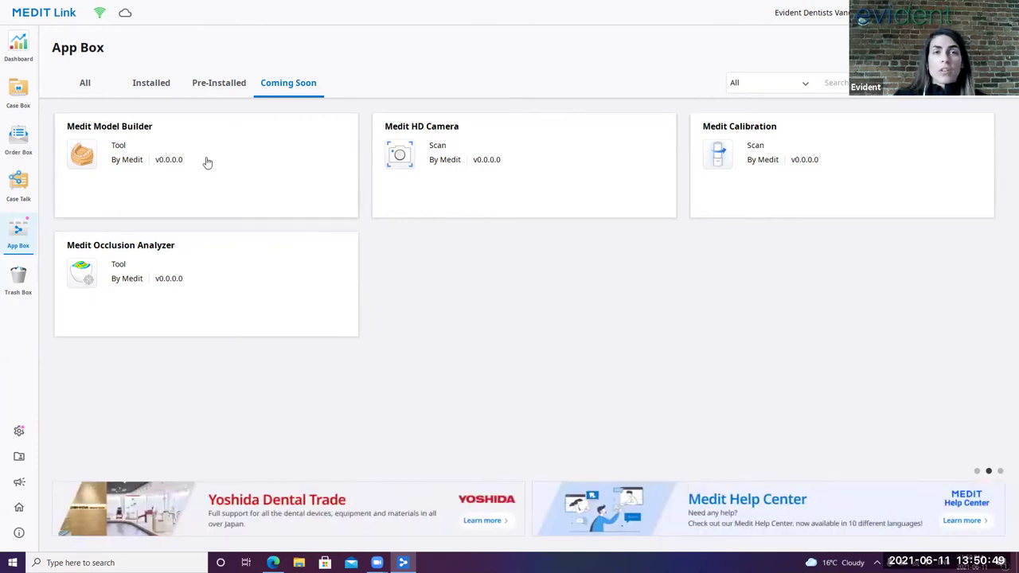
{"action": "left_click", "coordinate": [17, 90]}
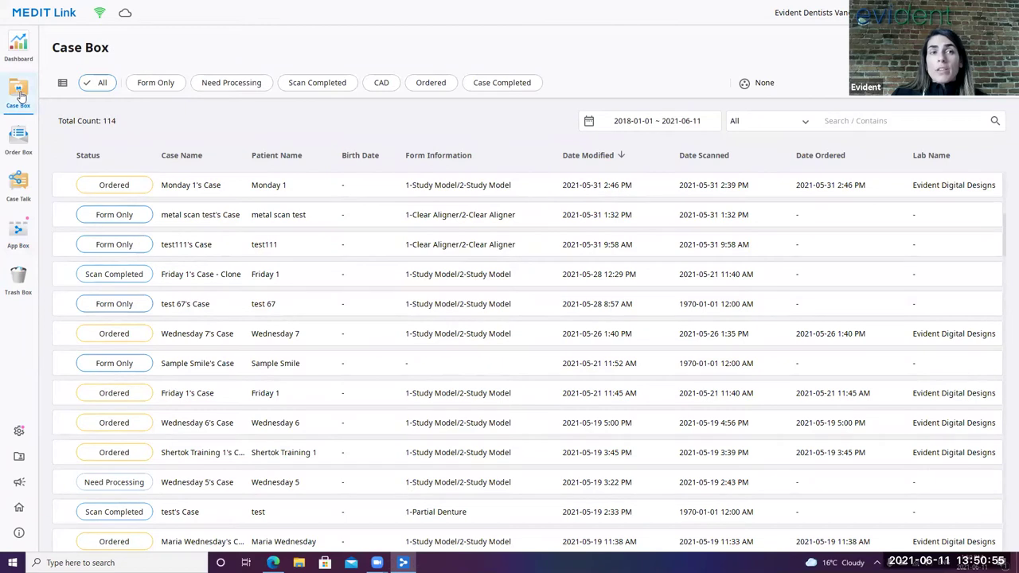
- Create a new case for patient 'Friday 7' and register it for scanning
{"action": "key", "text": "ctrl+n"}
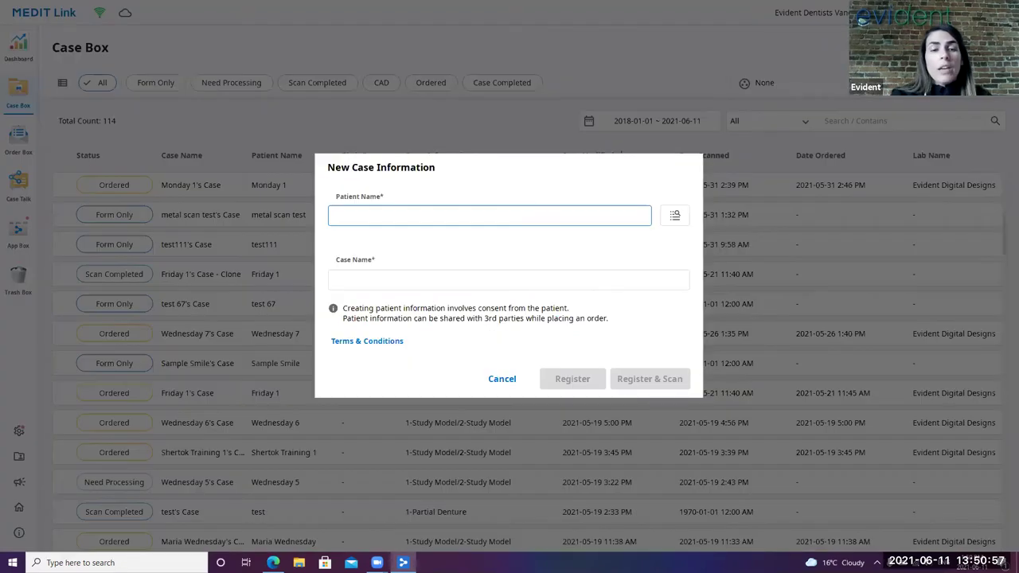
{"action": "type", "text": "Friday"}
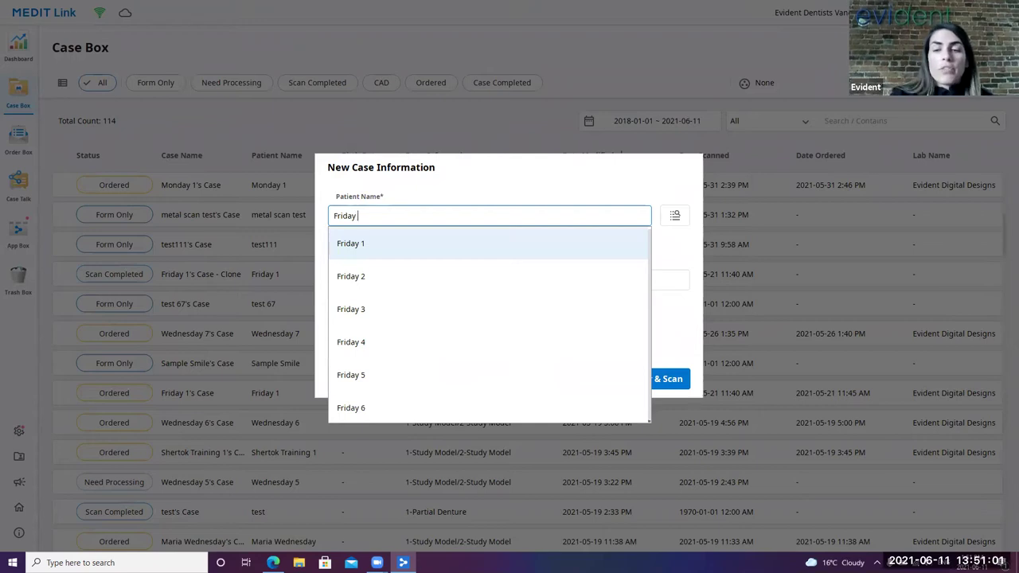
{"action": "key", "text": "Home"}
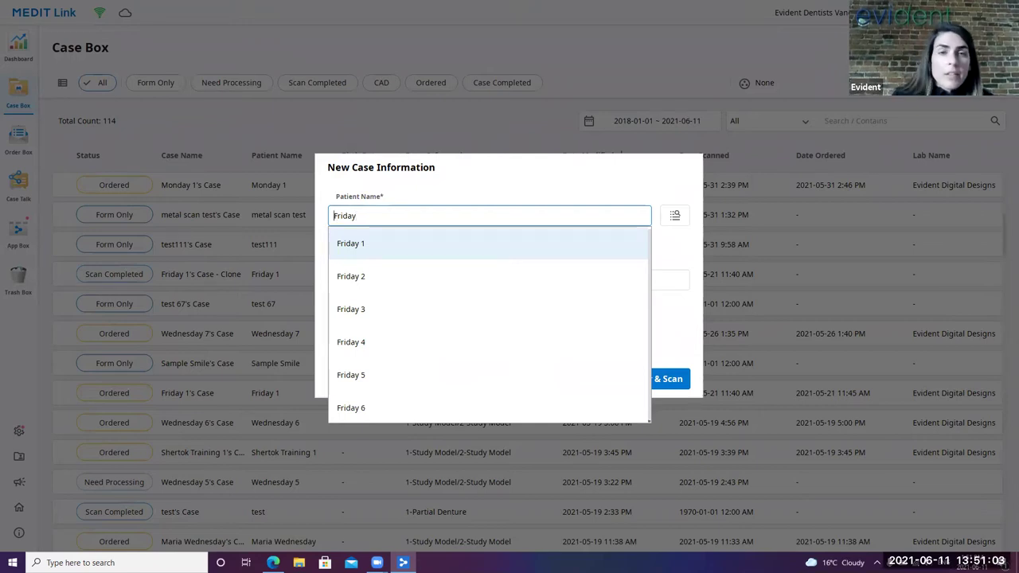
{"action": "left_click", "coordinate": [433, 223]}
{"action": "type", "text": "7"}
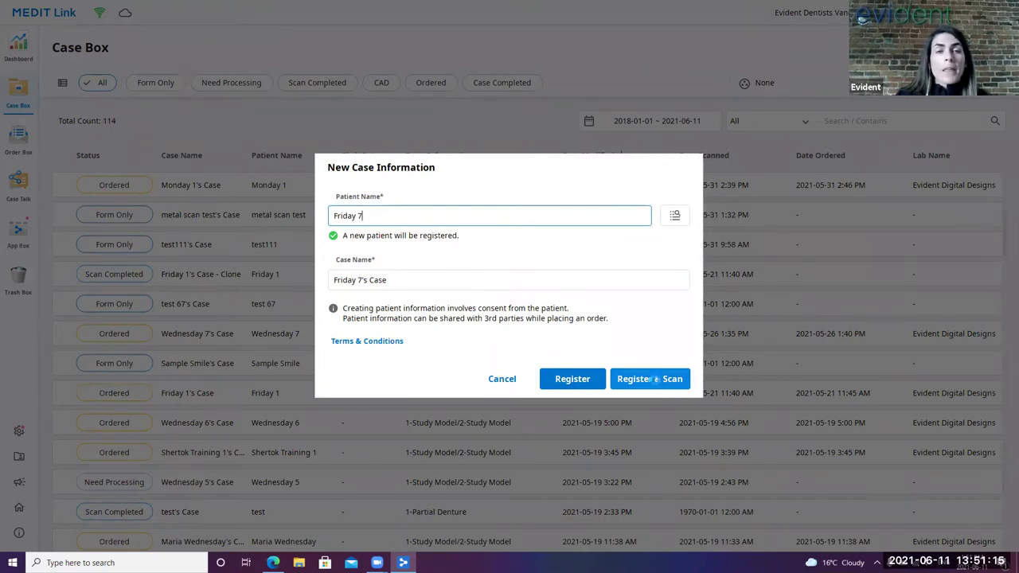
{"action": "left_click", "coordinate": [655, 380]}
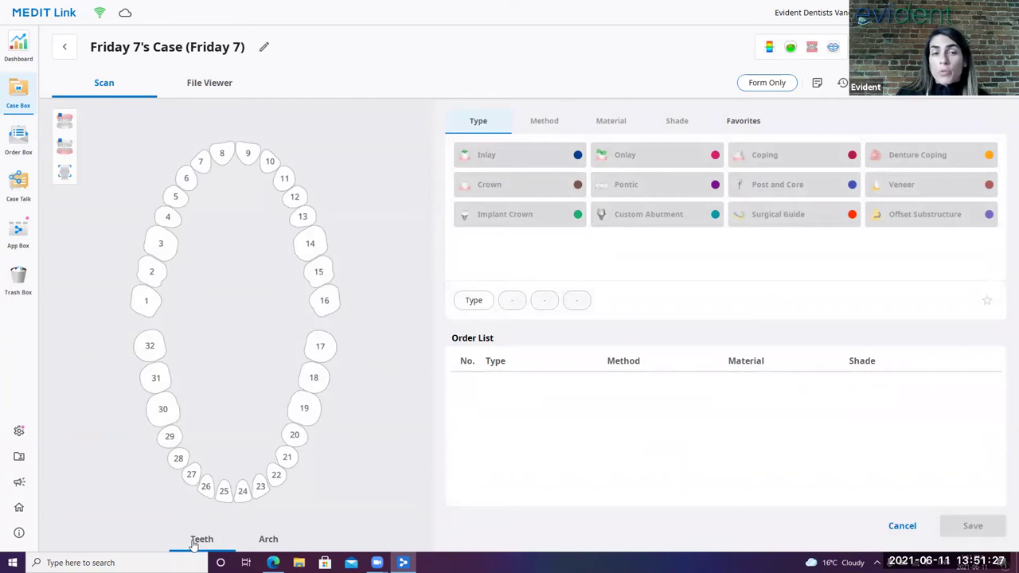
- Switch Friday 7's Case order form to Arch selection showing maxilla and mandible
{"action": "left_click", "coordinate": [269, 541]}
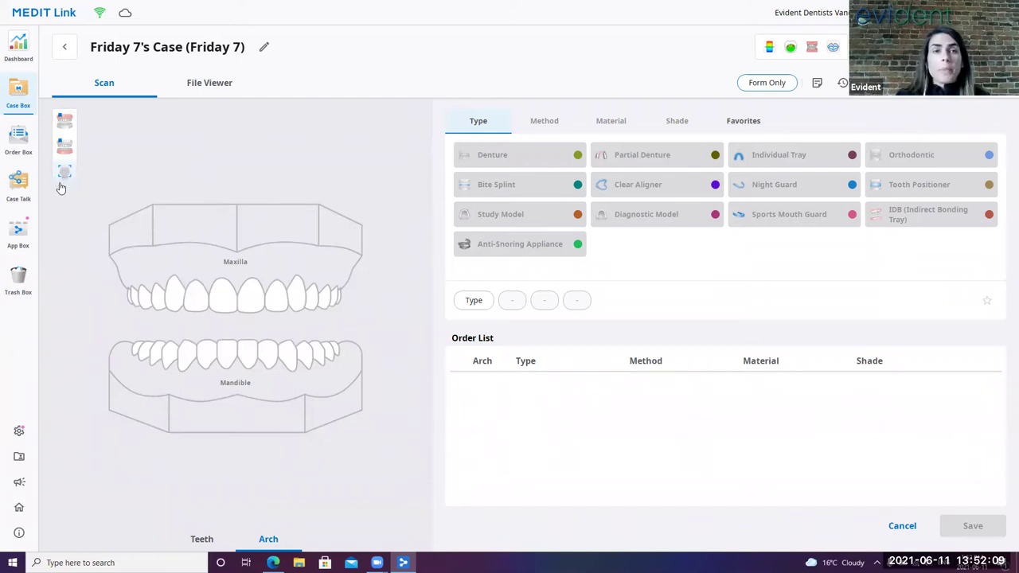
- Return the order form to the Teeth tab with the numbered chart 1–32
{"action": "left_click", "coordinate": [201, 541]}
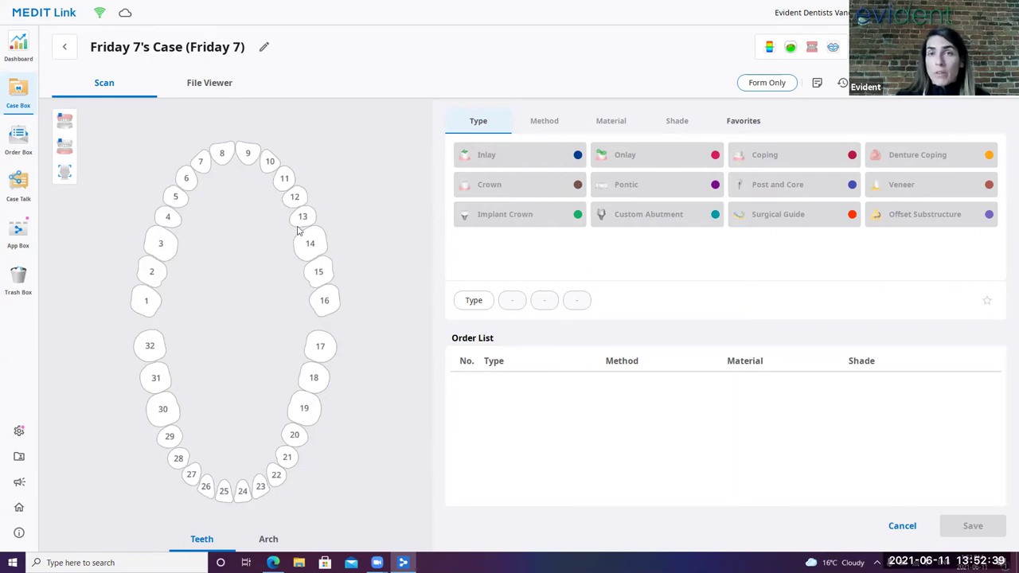
- Dismiss the case memo without a note and order a Digital Study Model for the maxilla
{"action": "left_click", "coordinate": [818, 83]}
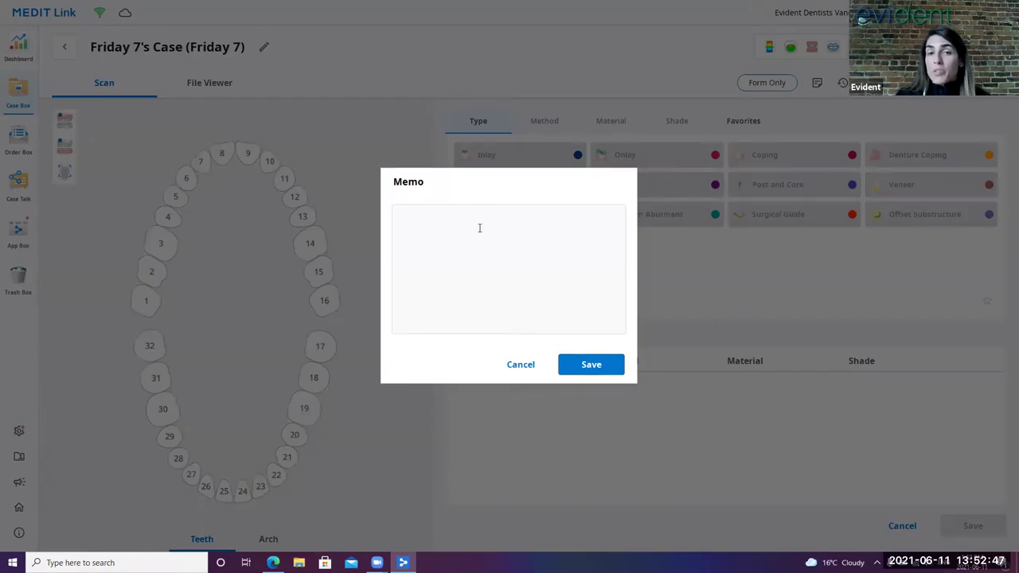
{"action": "left_click", "coordinate": [519, 367]}
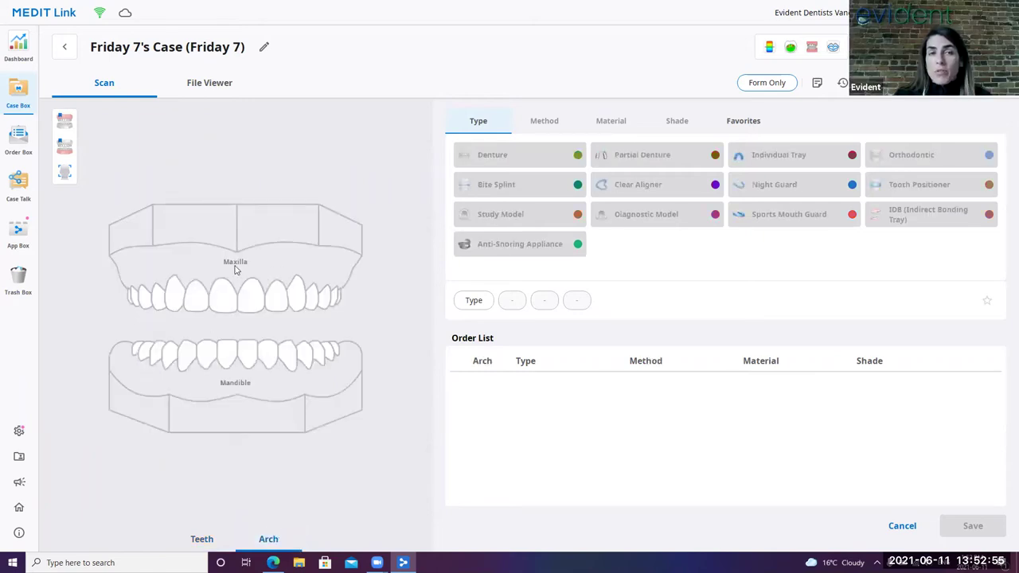
{"action": "left_click", "coordinate": [261, 265]}
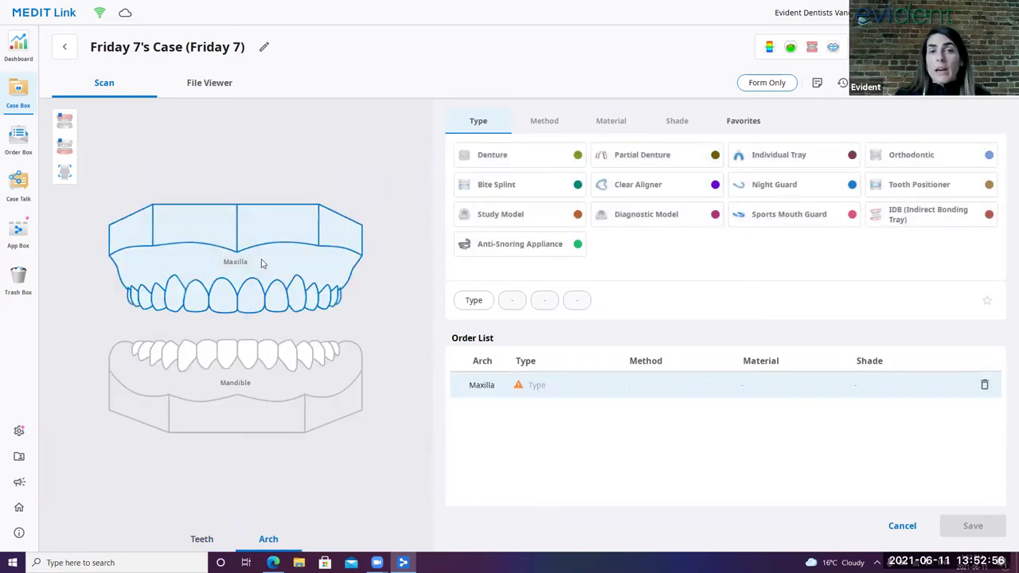
{"action": "left_click", "coordinate": [507, 211]}
{"action": "left_click", "coordinate": [501, 164]}
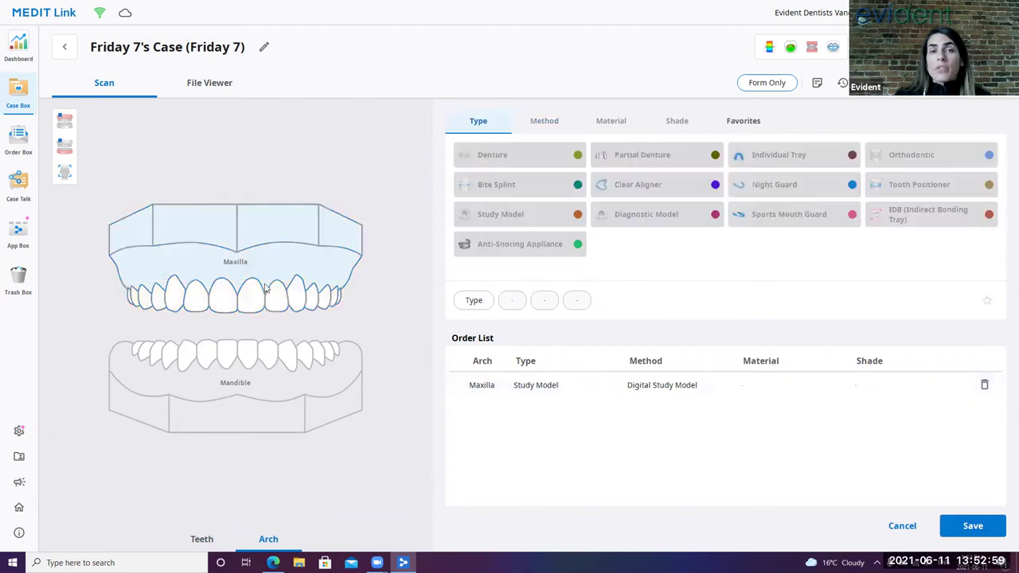
- Add a Digital Study Model for the mandible and save the order
{"action": "left_click", "coordinate": [259, 390]}
{"action": "left_click", "coordinate": [481, 219]}
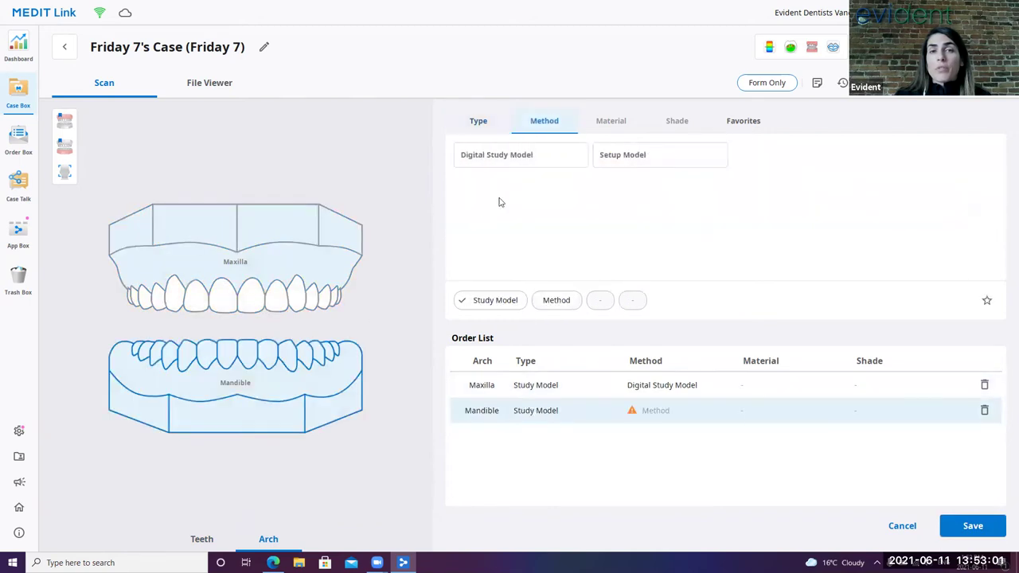
{"action": "left_click", "coordinate": [512, 163]}
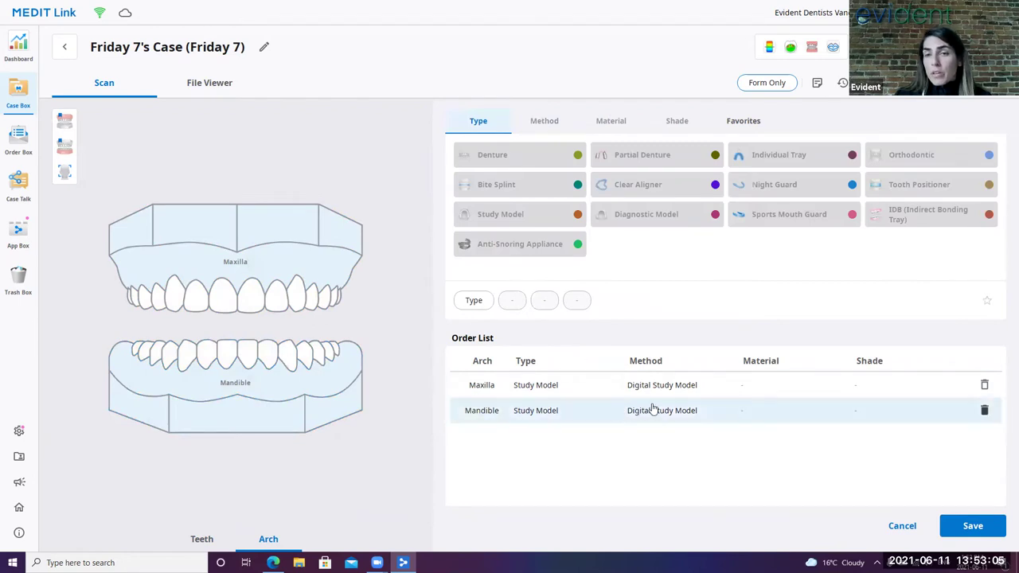
{"action": "left_click", "coordinate": [975, 527]}
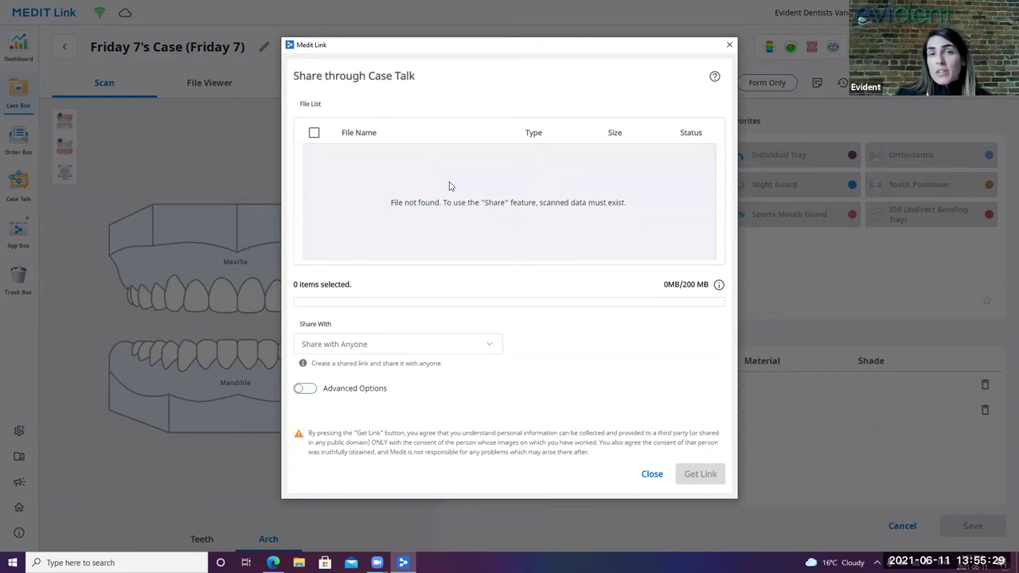
- Set Case Talk sharing to specific people, then close the window without sharing
{"action": "left_click", "coordinate": [439, 350]}
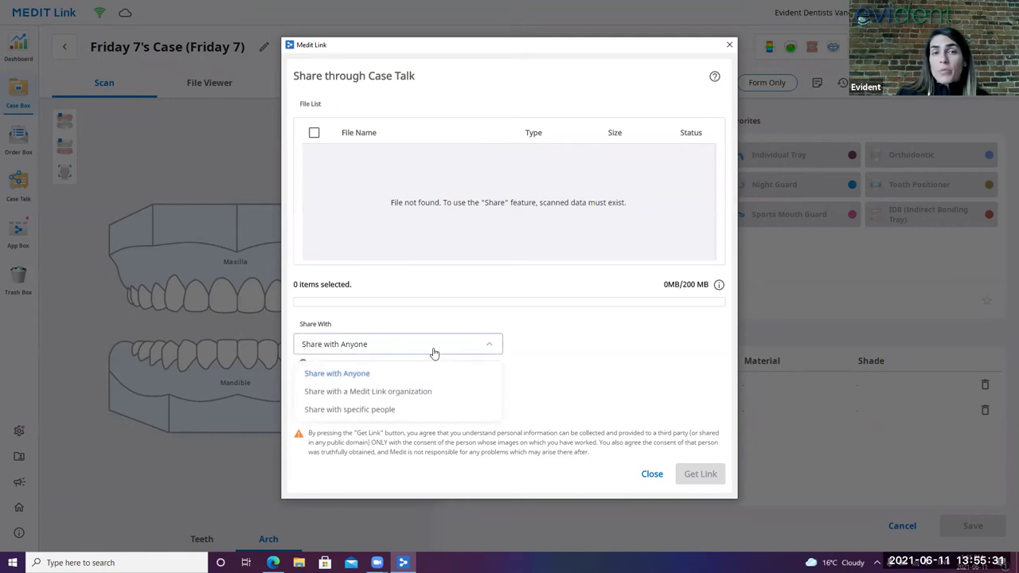
{"action": "left_click", "coordinate": [379, 411]}
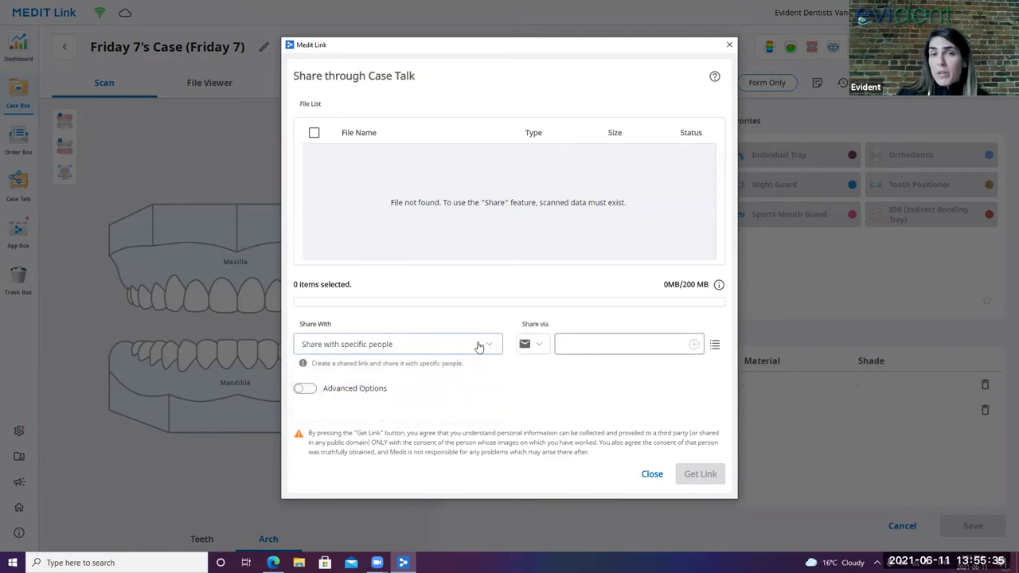
{"action": "left_click", "coordinate": [589, 343]}
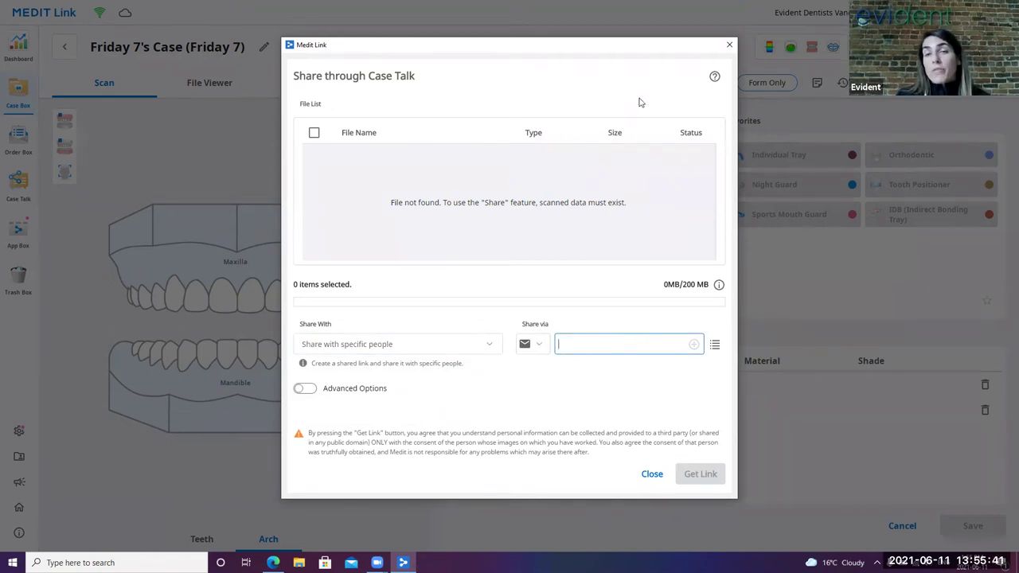
{"action": "left_click", "coordinate": [730, 45]}
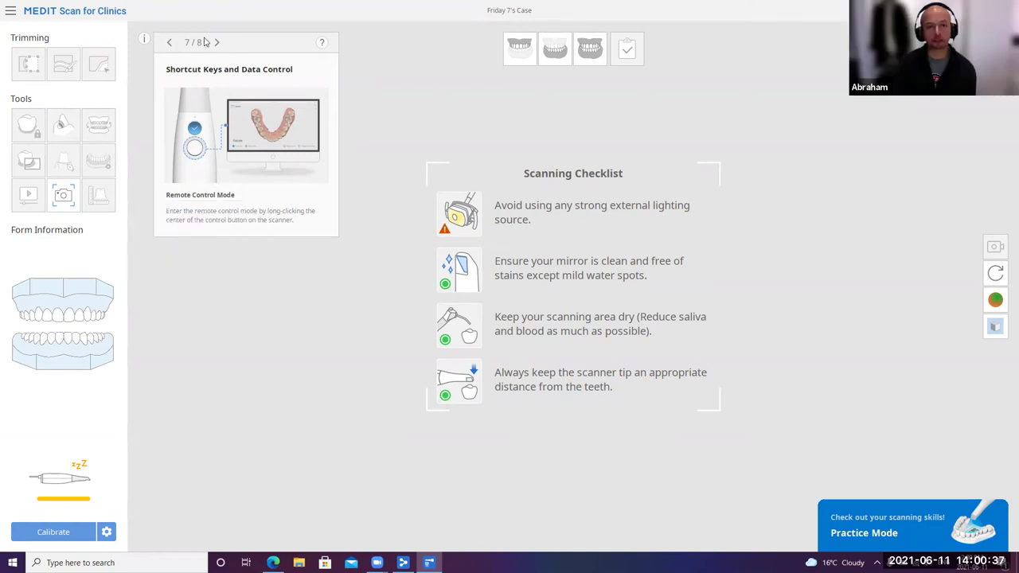
- Switch to the Maxilla stage and scan Friday 7's upper arch teeth
{"action": "left_click", "coordinate": [528, 56]}
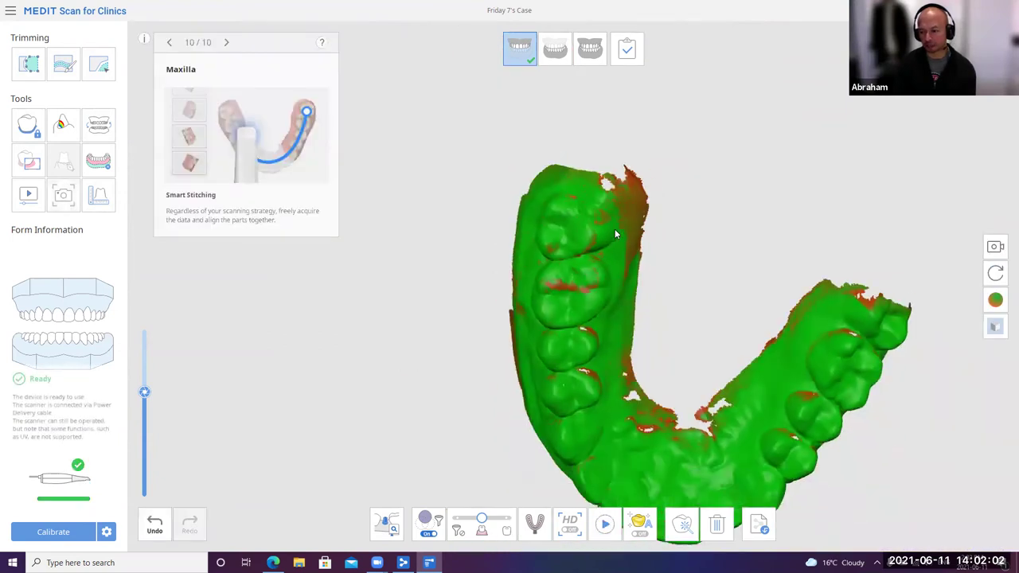
- Orbit the upper arch scan and view it in natural tooth colour
{"action": "right_click_drag", "start_coordinate": [615, 228], "coordinate": [572, 239]}
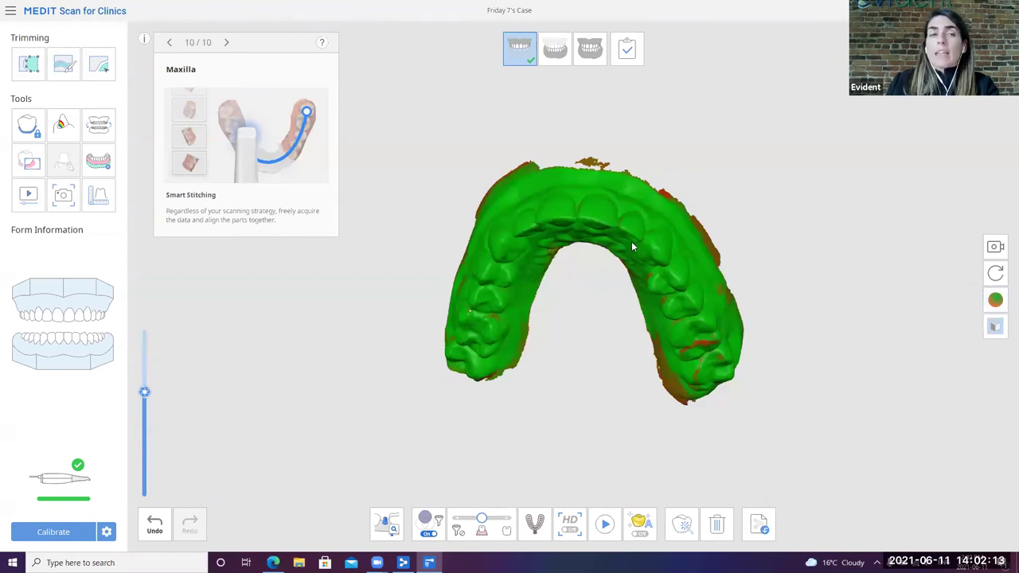
{"action": "right_click_drag", "start_coordinate": [632, 247], "coordinate": [484, 300]}
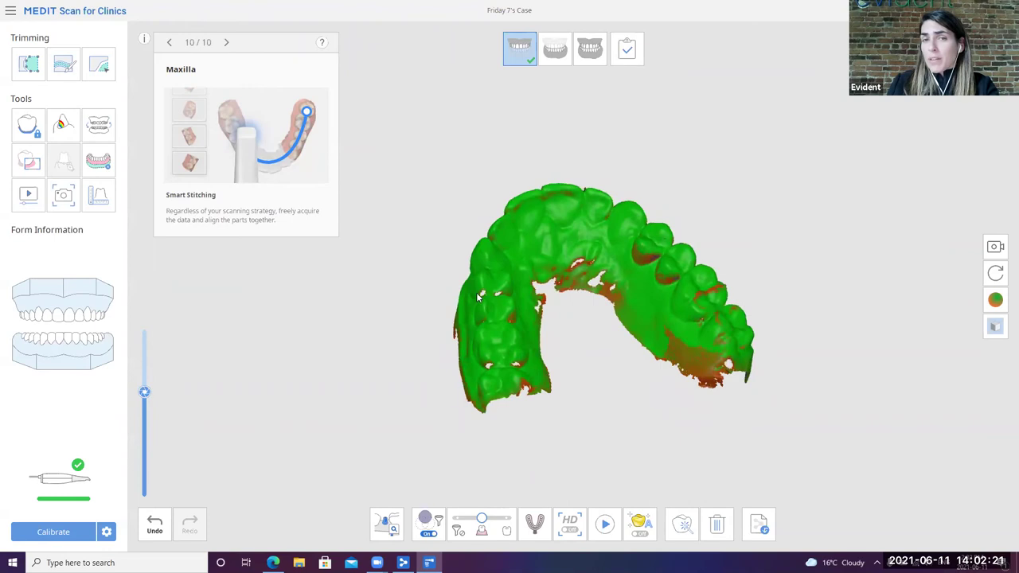
{"action": "right_click_drag", "start_coordinate": [495, 360], "coordinate": [669, 315]}
{"action": "left_click", "coordinate": [996, 300]}
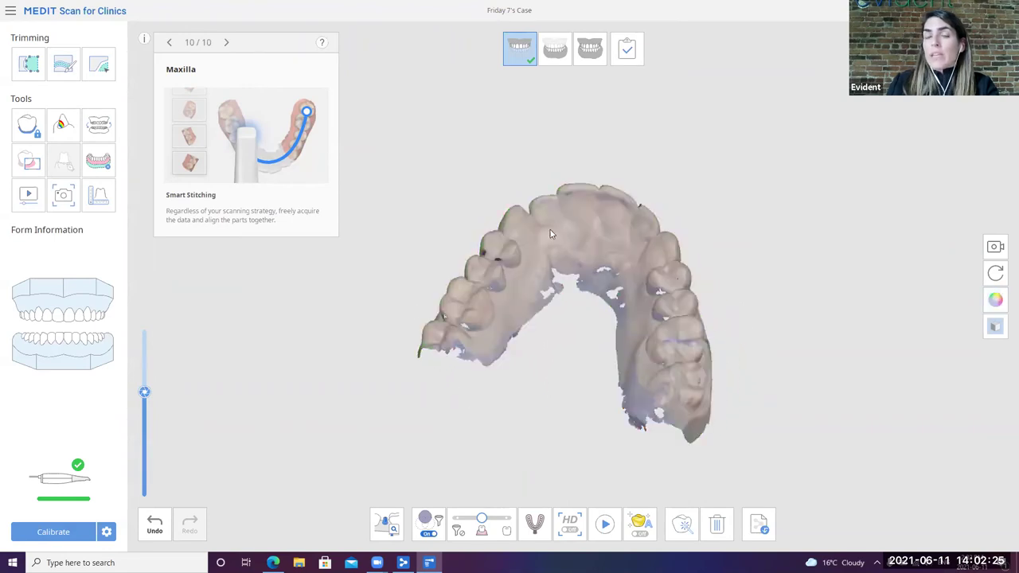
{"action": "mouse_move", "coordinate": [575, 314]}
{"action": "right_mouse_down"}
{"action": "mouse_move", "coordinate": [701, 374]}
{"action": "mouse_move", "coordinate": [610, 259]}
{"action": "mouse_move", "coordinate": [511, 296]}
{"action": "mouse_move", "coordinate": [579, 317]}
{"action": "right_mouse_up"}
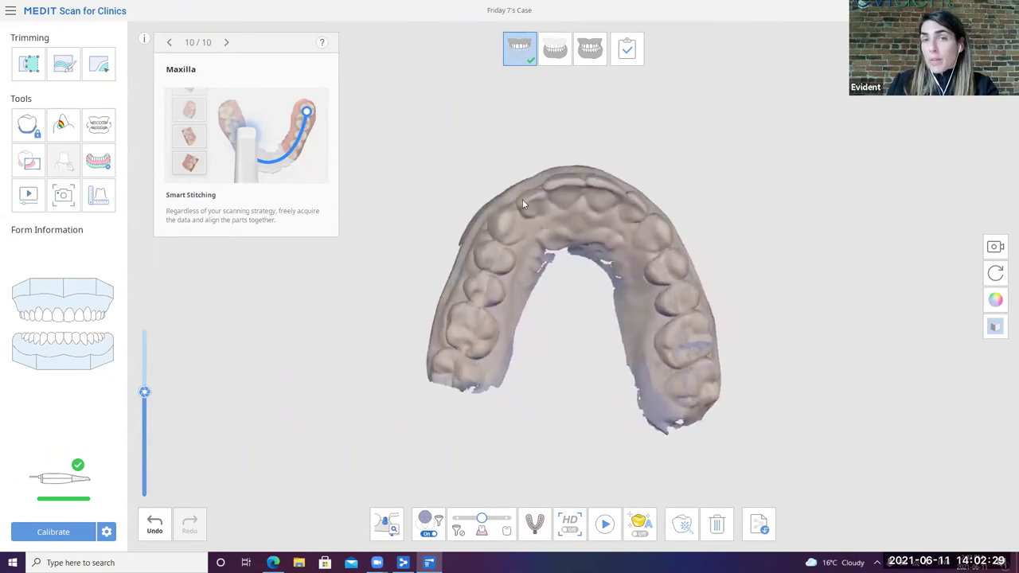
{"action": "right_click_drag", "start_coordinate": [591, 232], "coordinate": [507, 267]}
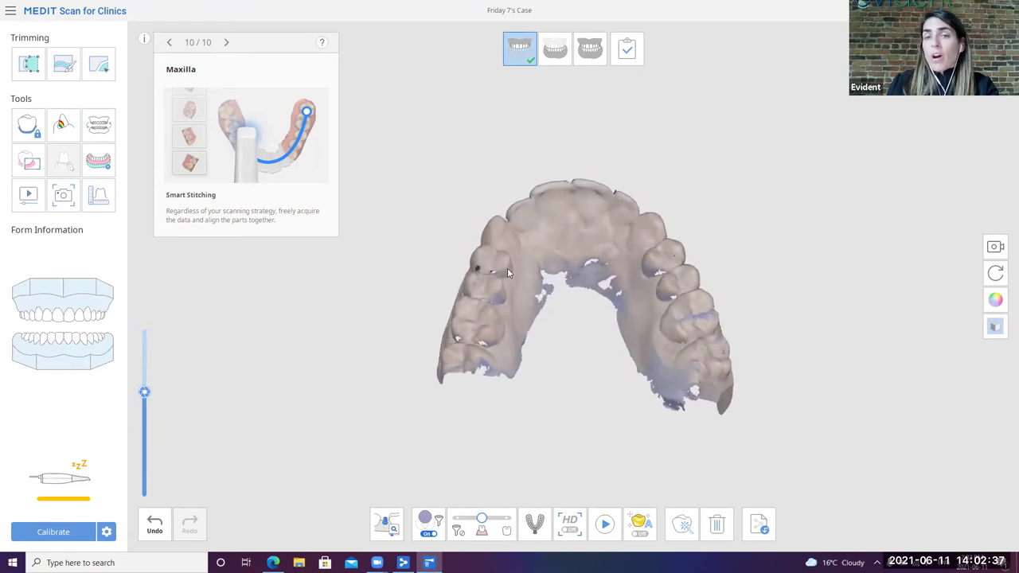
- Switch back to the reliability map and orbit the upper arch to check coverage
{"action": "left_click", "coordinate": [994, 307]}
{"action": "right_click_drag", "start_coordinate": [456, 277], "coordinate": [618, 313]}
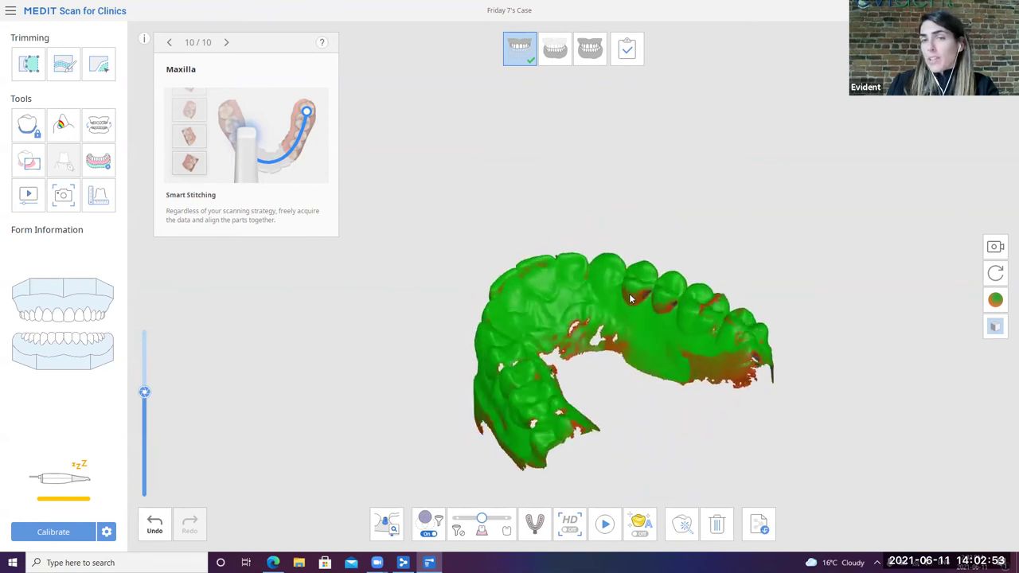
{"action": "right_click_drag", "start_coordinate": [669, 322], "coordinate": [645, 301]}
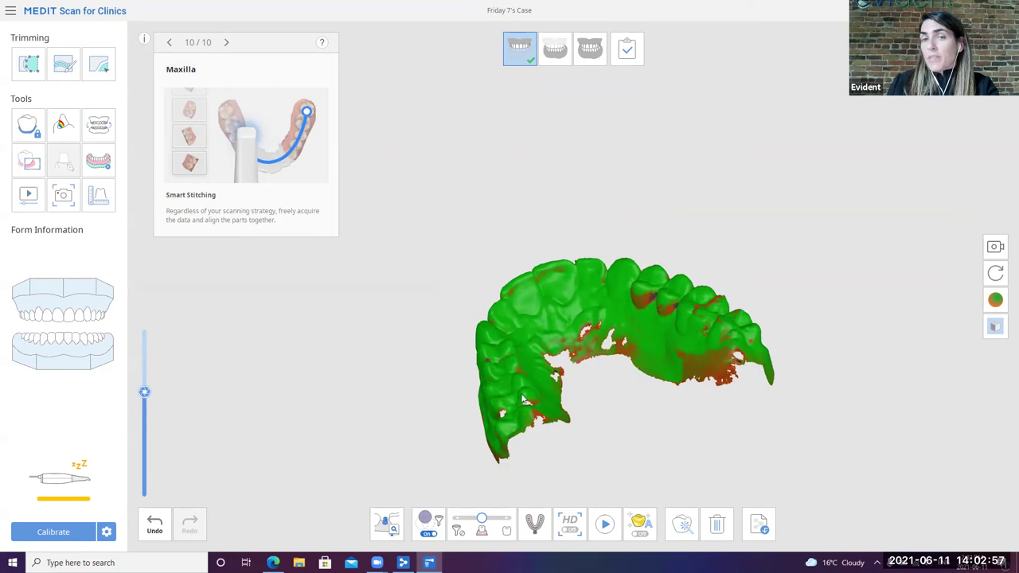
{"action": "right_click_drag", "start_coordinate": [516, 396], "coordinate": [685, 410]}
{"action": "right_click_drag", "start_coordinate": [613, 291], "coordinate": [639, 418]}
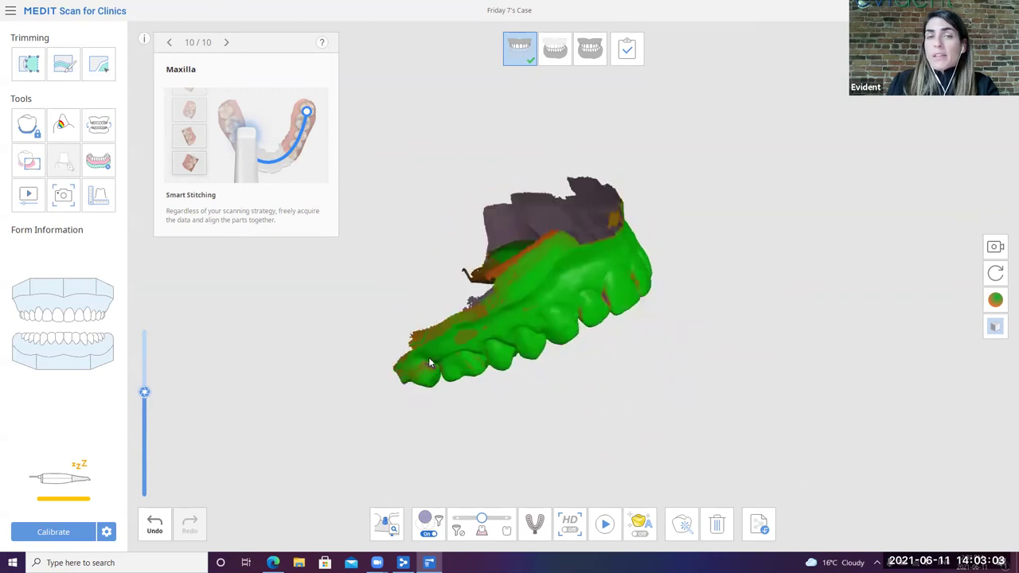
{"action": "right_click_drag", "start_coordinate": [440, 348], "coordinate": [557, 206]}
{"action": "right_click_drag", "start_coordinate": [579, 373], "coordinate": [481, 370]}
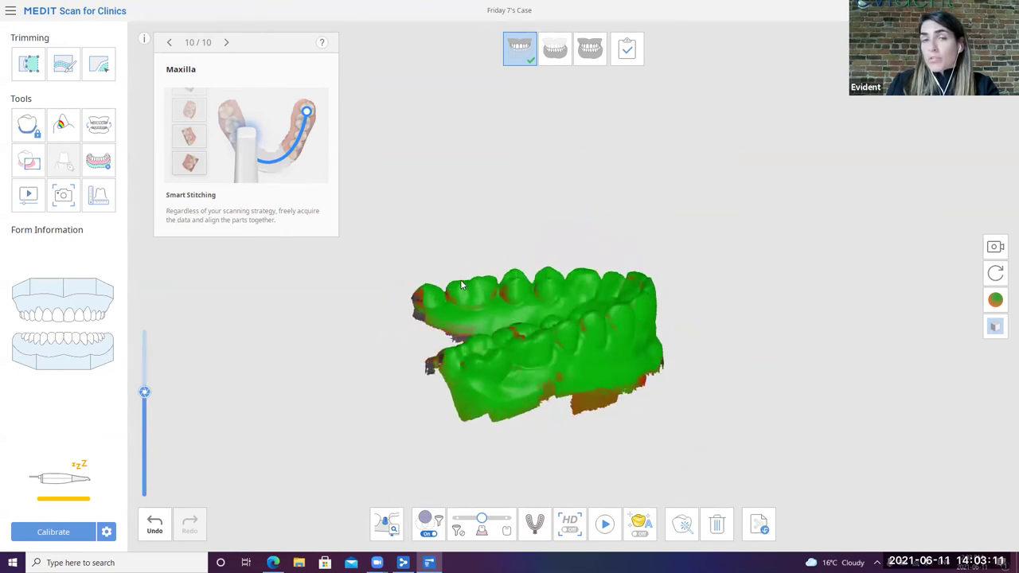
{"action": "mouse_move", "coordinate": [461, 284]}
{"action": "right_mouse_down"}
{"action": "mouse_move", "coordinate": [434, 248]}
{"action": "mouse_move", "coordinate": [501, 268]}
{"action": "mouse_move", "coordinate": [469, 271]}
{"action": "right_mouse_up"}
{"action": "right_click_drag", "start_coordinate": [520, 246], "coordinate": [470, 285]}
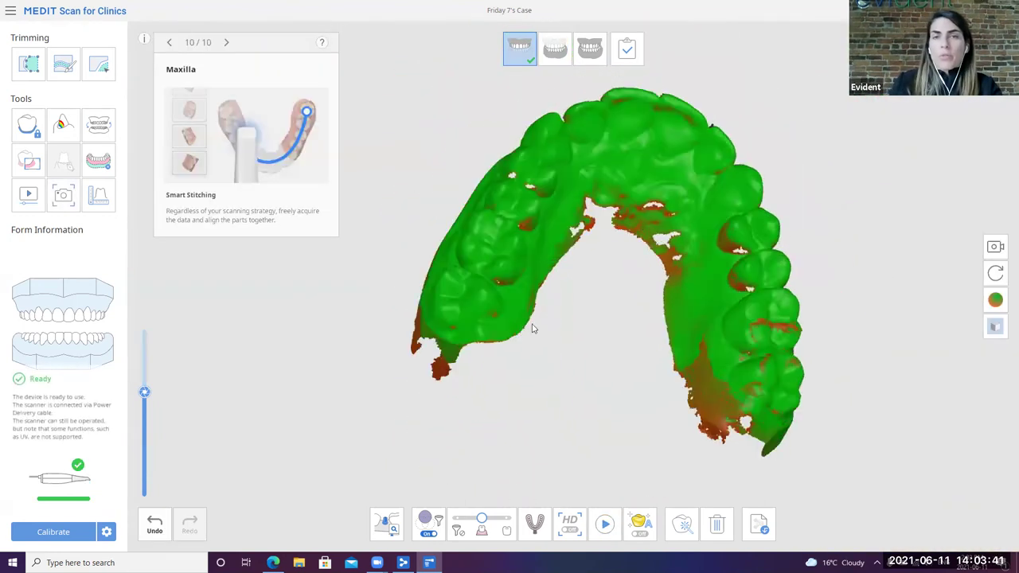
- Orbit the upper arch once more to a tilted occlusal view
{"action": "right_click_drag", "start_coordinate": [596, 261], "coordinate": [557, 118]}
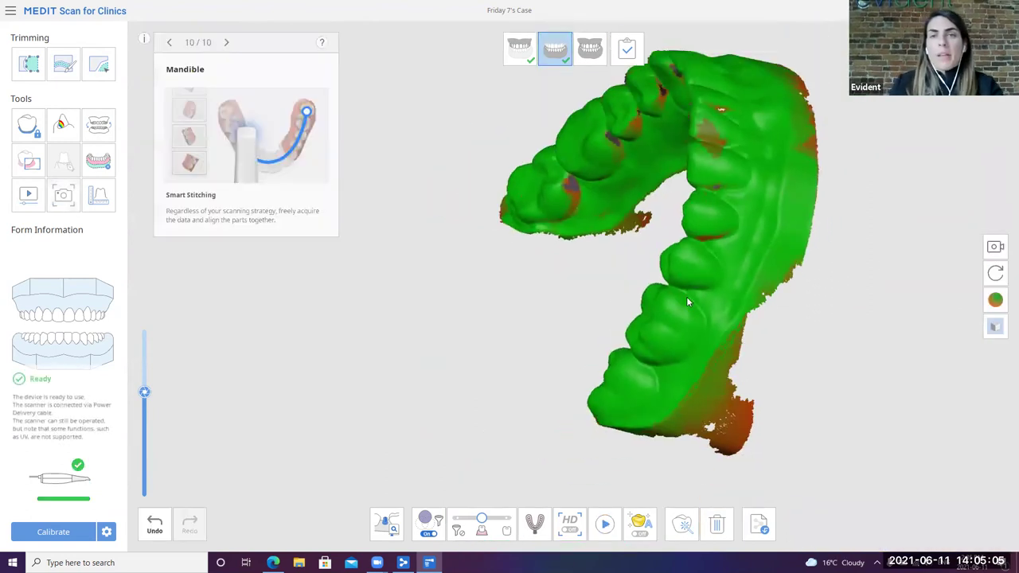
- Orbit the newly captured lower arch model to inspect it
{"action": "right_click_drag", "start_coordinate": [688, 301], "coordinate": [466, 95]}
- Resume scanning to fill the lower-arch gap, then orbit the mandible from several sides
{"action": "right_click_drag", "start_coordinate": [523, 170], "coordinate": [618, 155]}
{"action": "right_click_drag", "start_coordinate": [700, 90], "coordinate": [691, 114]}
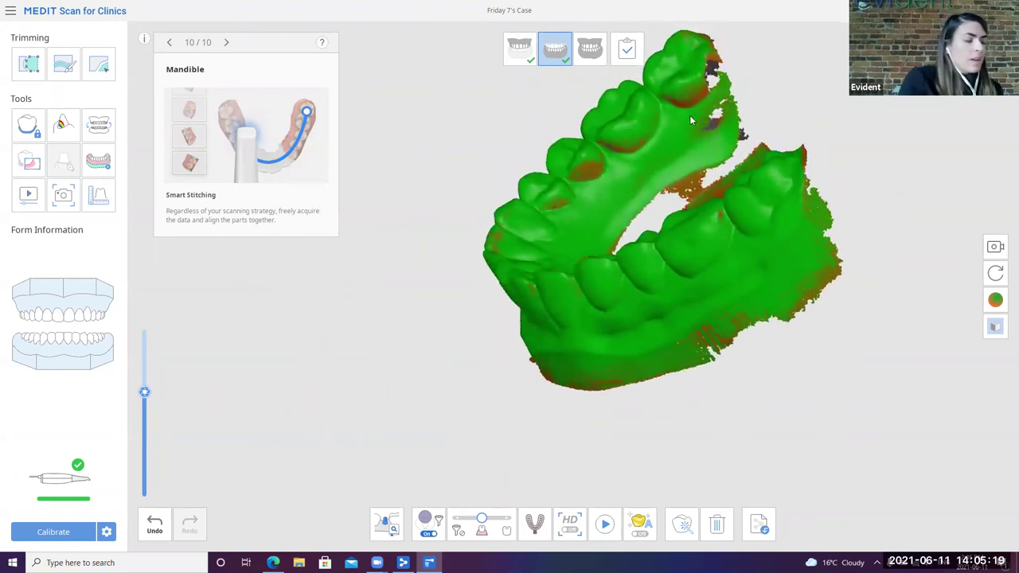
{"action": "key", "text": "space"}
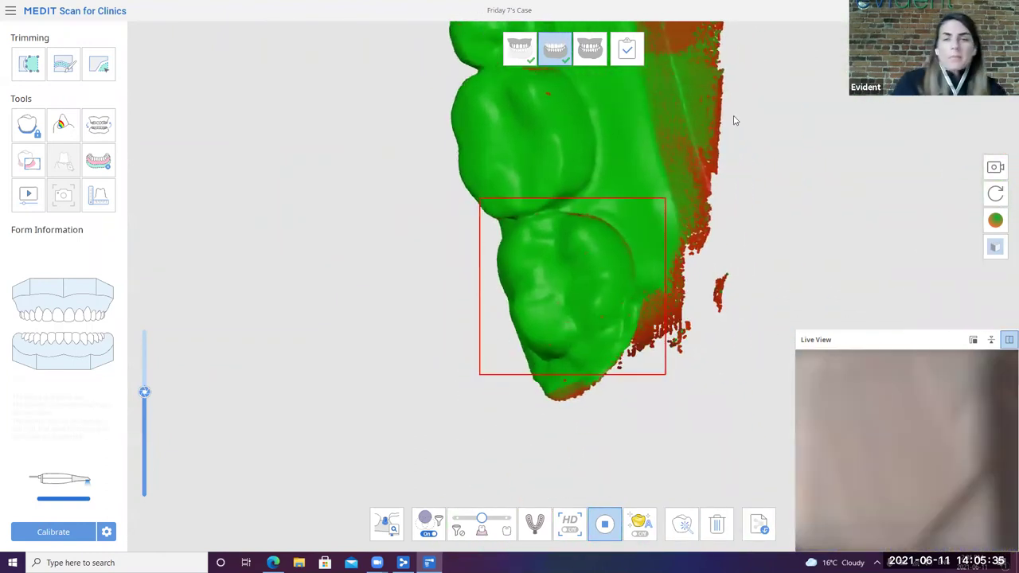
{"action": "right_click_drag", "start_coordinate": [584, 145], "coordinate": [644, 254]}
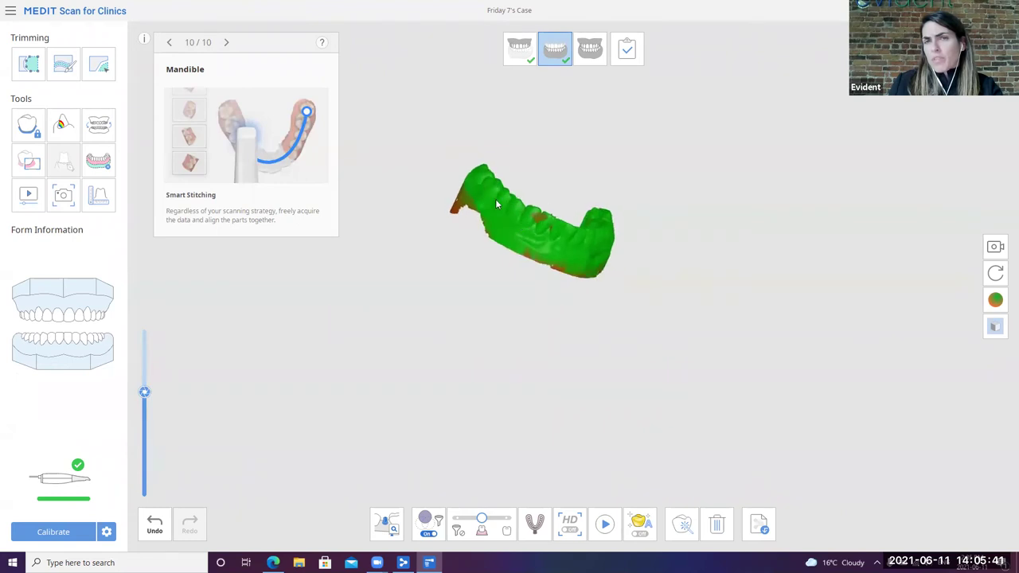
{"action": "right_click_drag", "start_coordinate": [481, 211], "coordinate": [656, 259]}
{"action": "right_click_drag", "start_coordinate": [474, 225], "coordinate": [585, 352]}
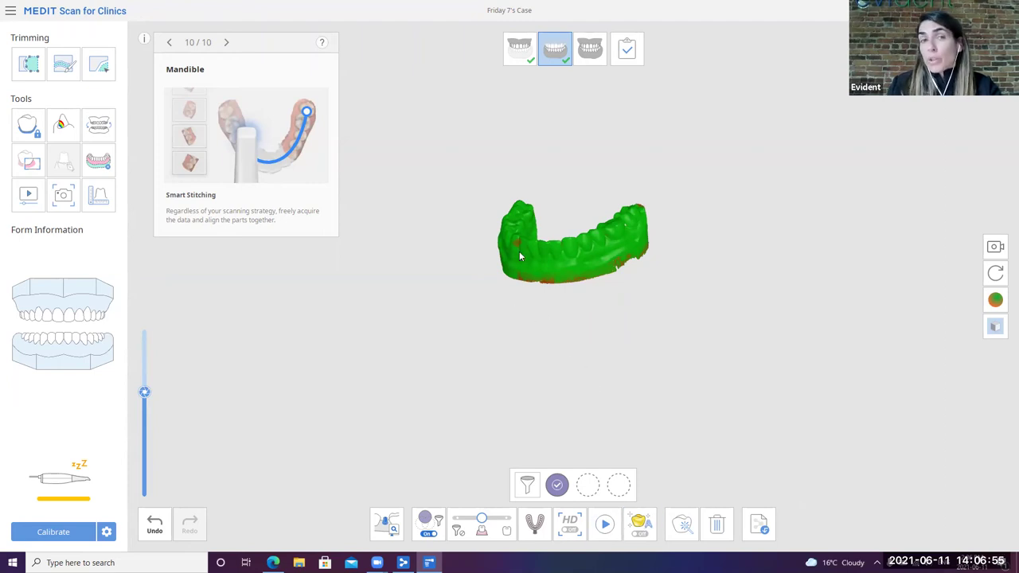
{"action": "right_click_drag", "start_coordinate": [517, 250], "coordinate": [501, 216]}
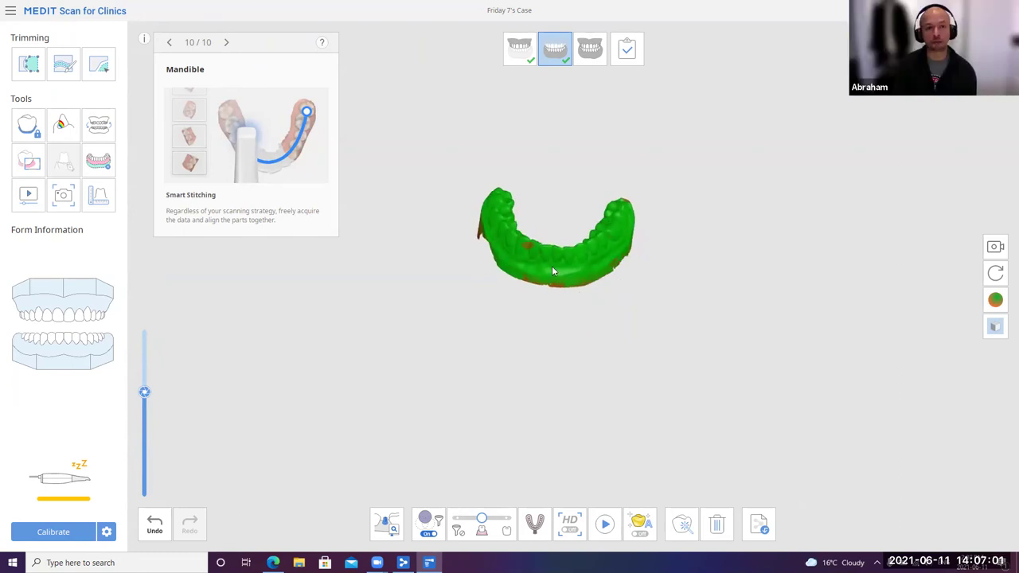
- Switch to the Occlusion stage and scan one side's bite to align the arches
{"action": "left_click", "coordinate": [590, 50]}
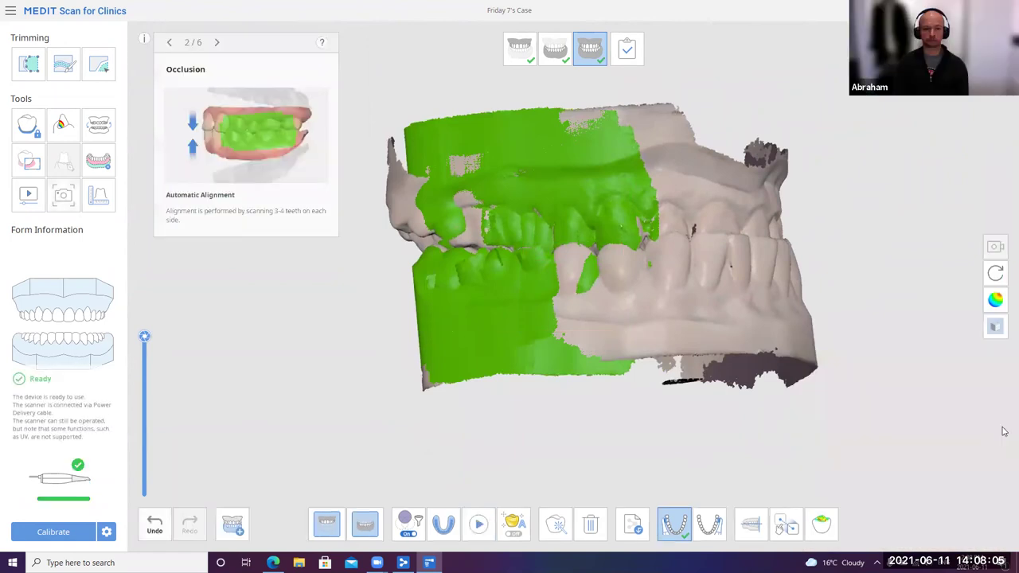
{"action": "right_click_drag", "start_coordinate": [594, 259], "coordinate": [650, 293]}
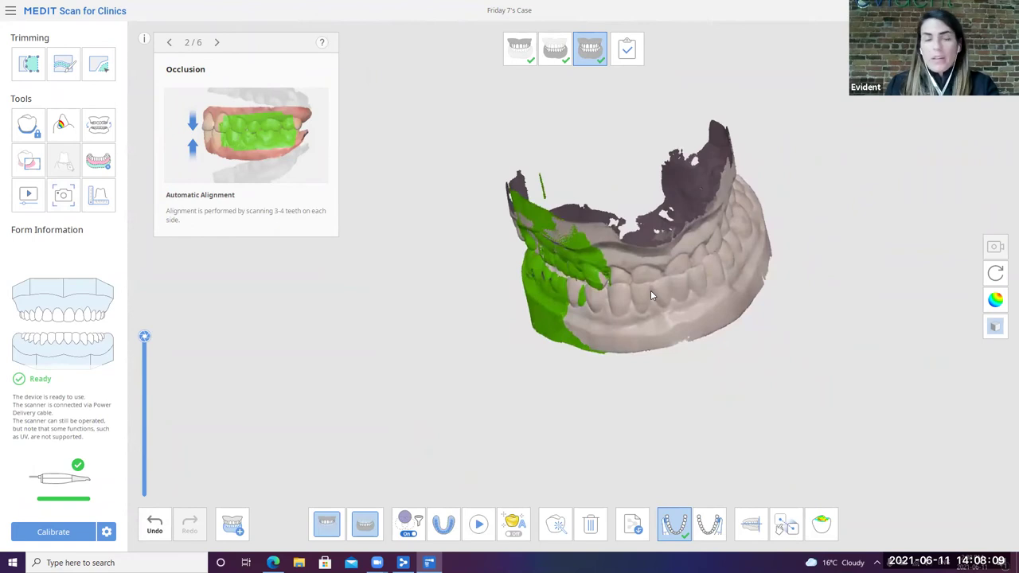
{"action": "right_click_drag", "start_coordinate": [628, 289], "coordinate": [626, 254]}
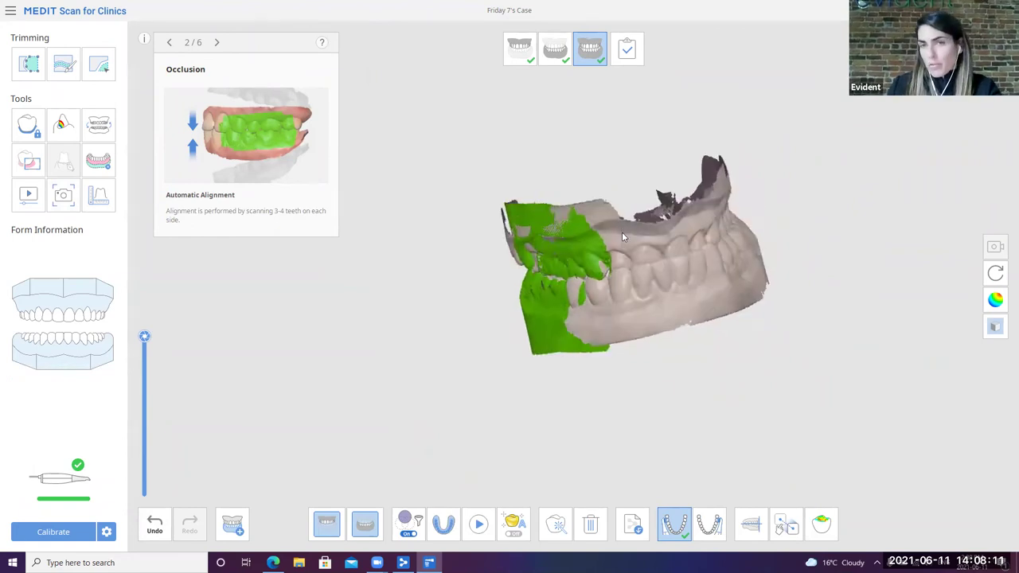
{"action": "left_click", "coordinate": [711, 527]}
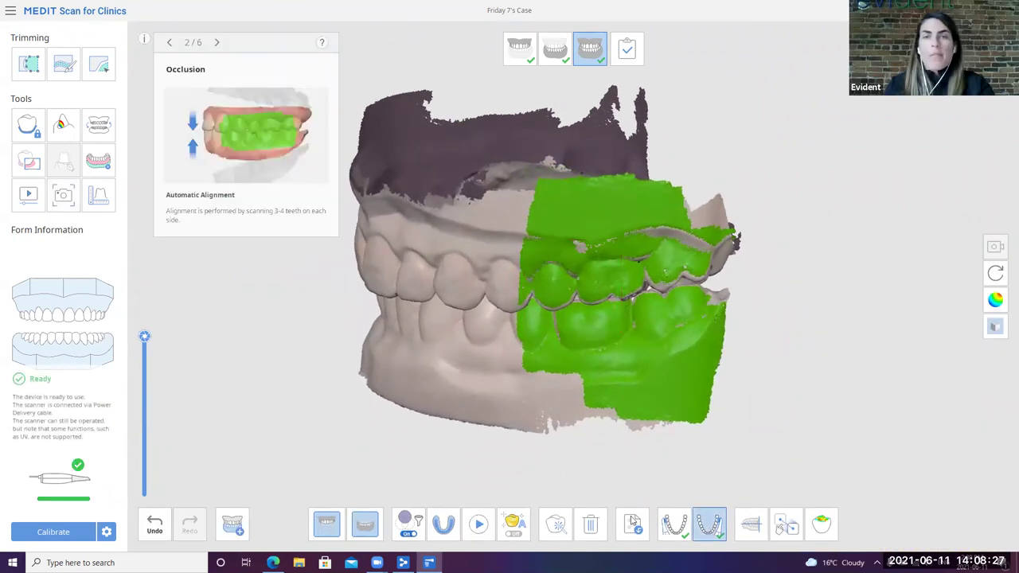
{"action": "right_click_drag", "start_coordinate": [476, 301], "coordinate": [538, 291]}
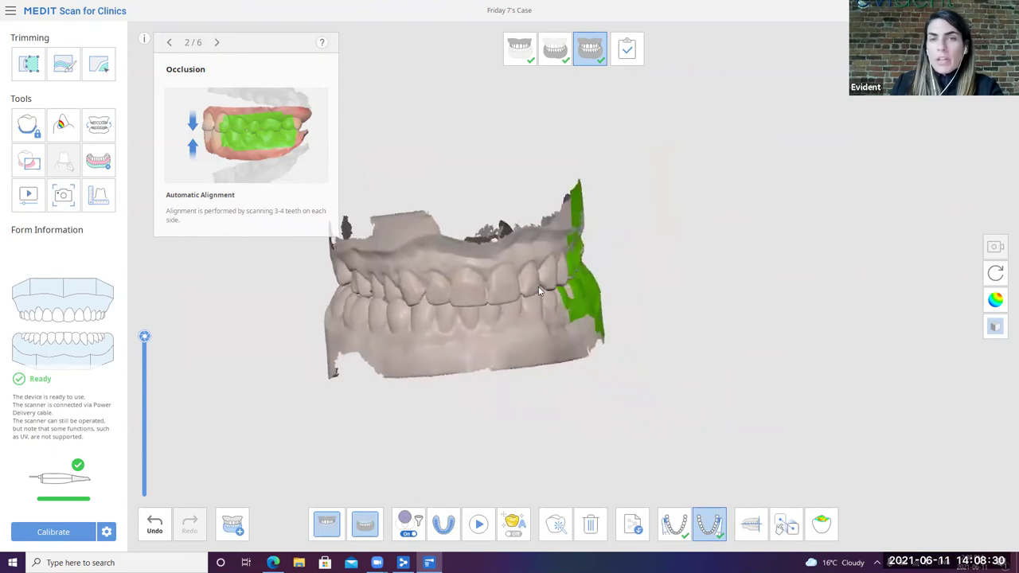
{"action": "left_click", "coordinate": [674, 524]}
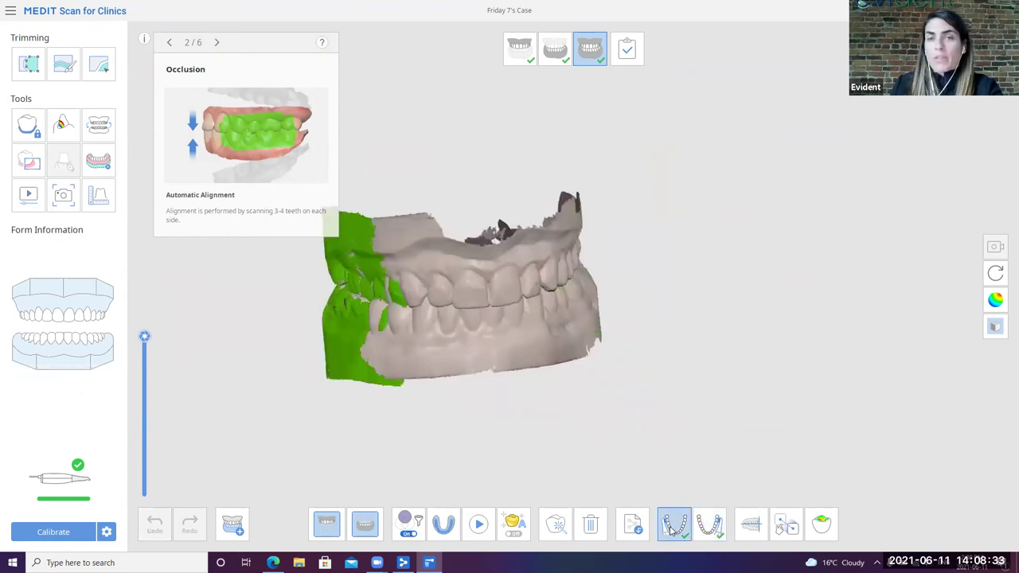
{"action": "right_click_drag", "start_coordinate": [505, 389], "coordinate": [321, 305]}
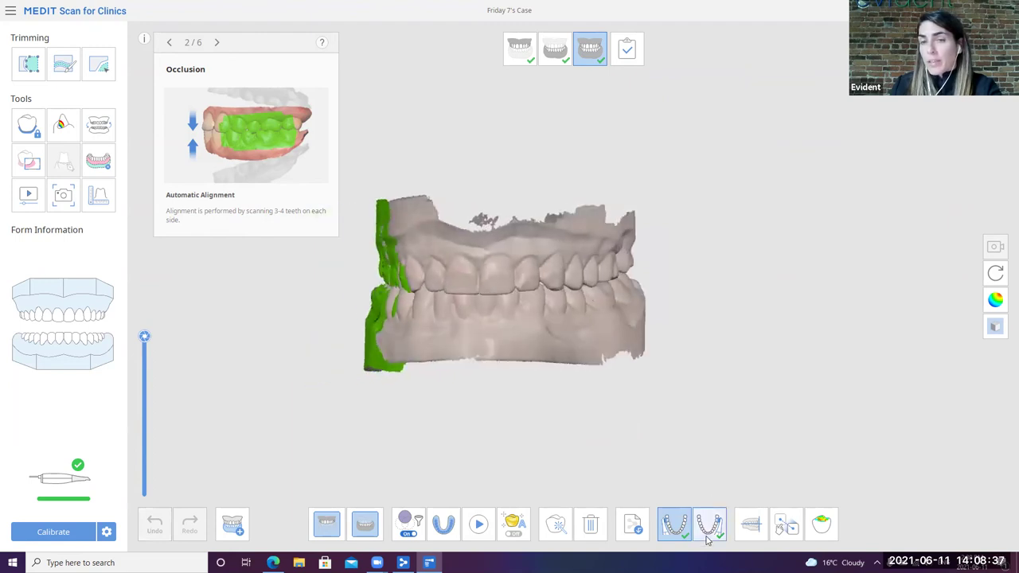
{"action": "right_click_drag", "start_coordinate": [497, 337], "coordinate": [597, 343]}
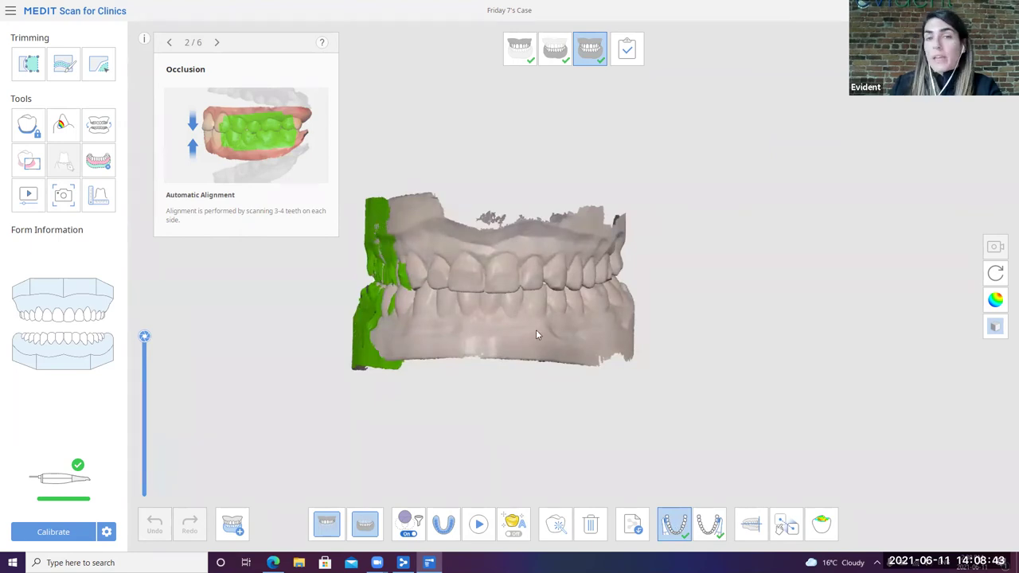
{"action": "right_click_drag", "start_coordinate": [536, 333], "coordinate": [358, 259]}
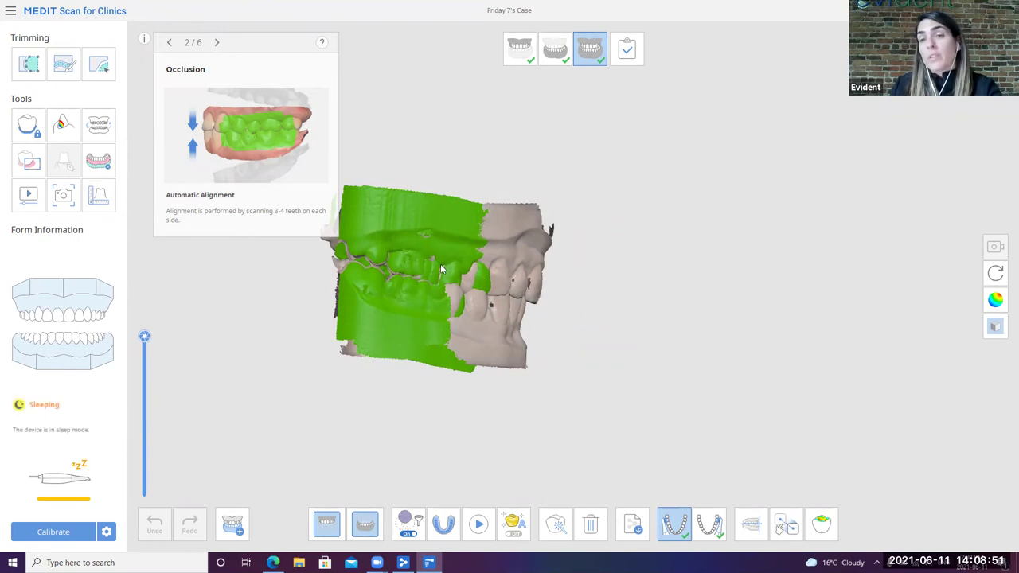
{"action": "right_click_drag", "start_coordinate": [476, 269], "coordinate": [484, 288]}
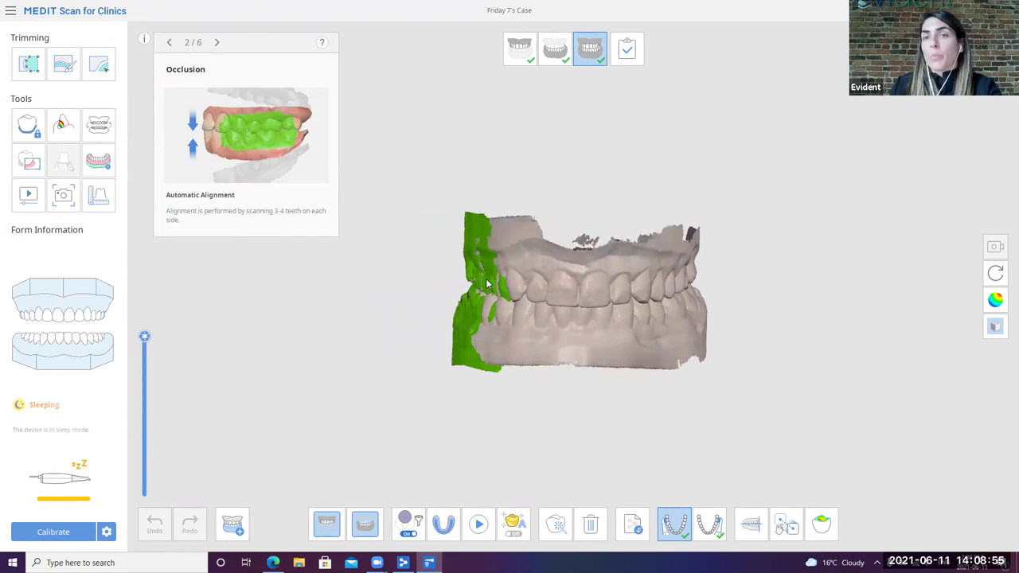
{"action": "left_click", "coordinate": [232, 526]}
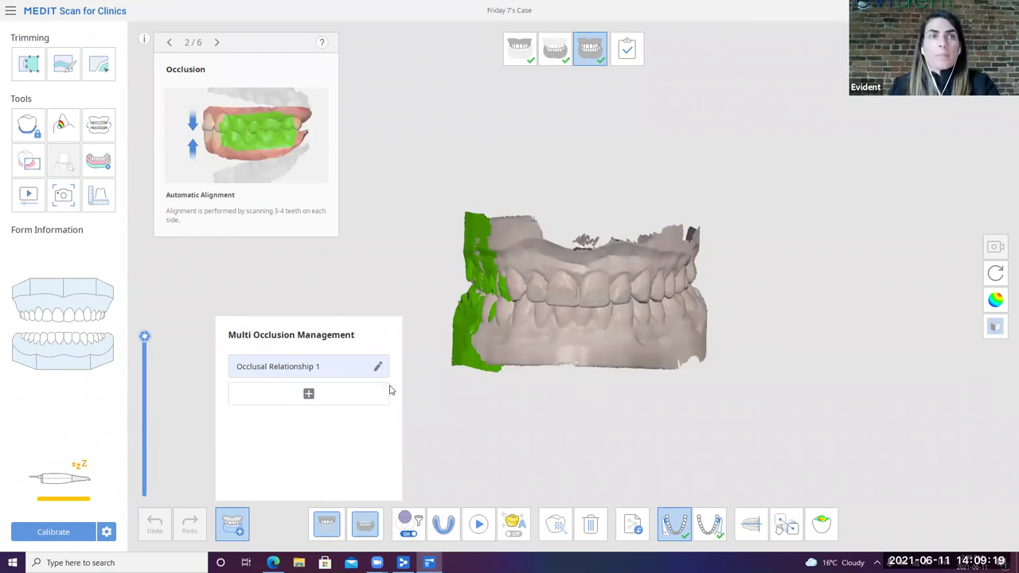
{"action": "left_click", "coordinate": [70, 195]}
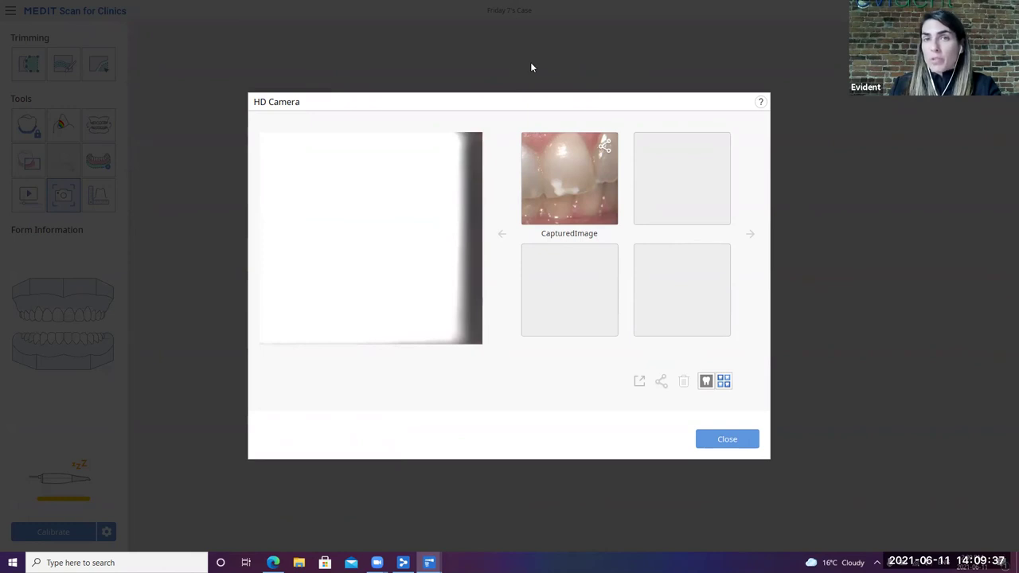
{"action": "key", "text": "Escape"}
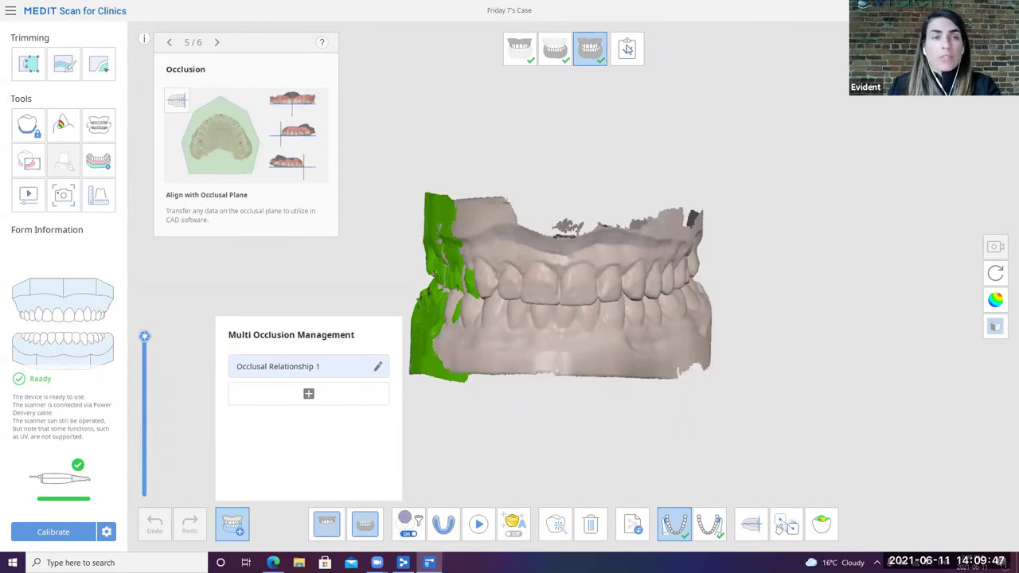
- Mark Friday 7's scanning complete to bring up the Data processing dialog
{"action": "left_click", "coordinate": [628, 50]}
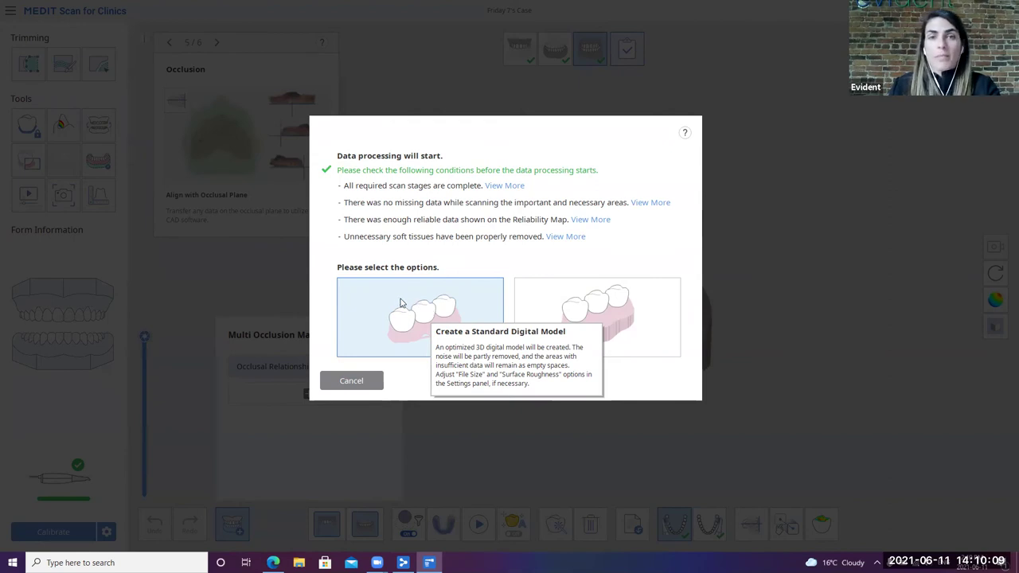
- Choose Create a Standard Digital Model for Friday 7's scans
{"action": "left_click", "coordinate": [399, 304]}
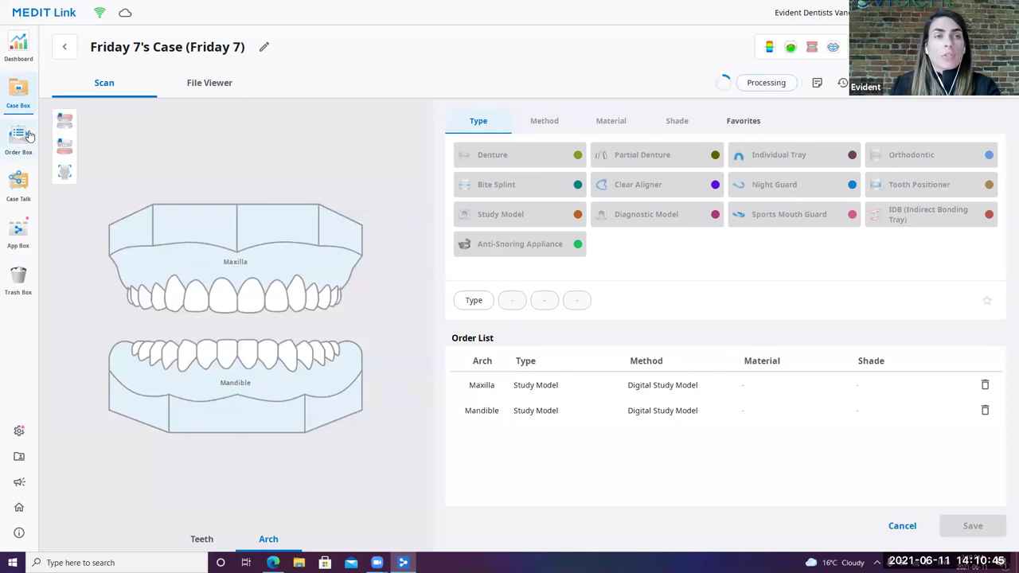
- Open Sample Smile's Case from Case Box and launch Smile Design, declining the update
{"action": "left_click", "coordinate": [19, 96]}
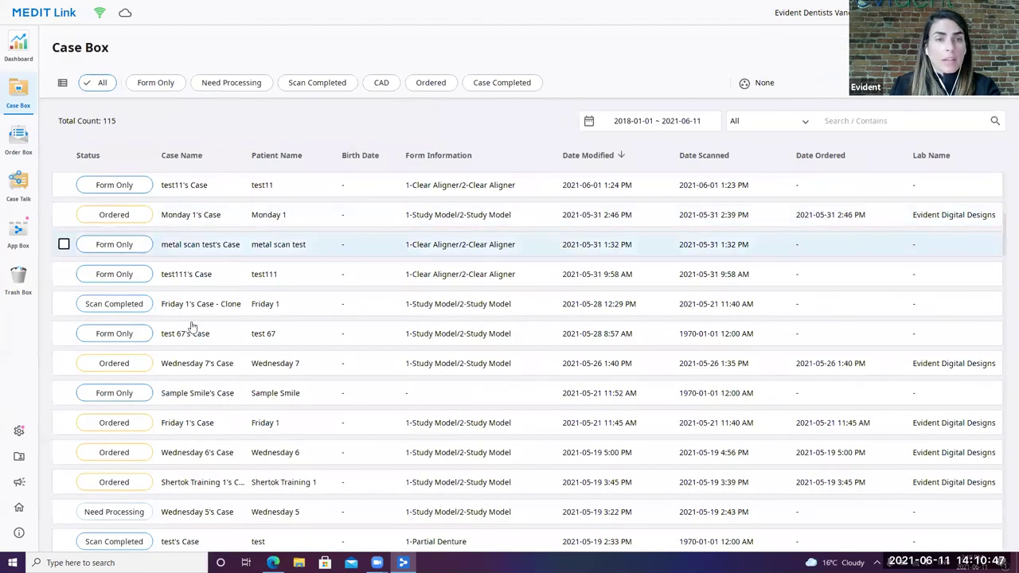
{"action": "left_click", "coordinate": [201, 395]}
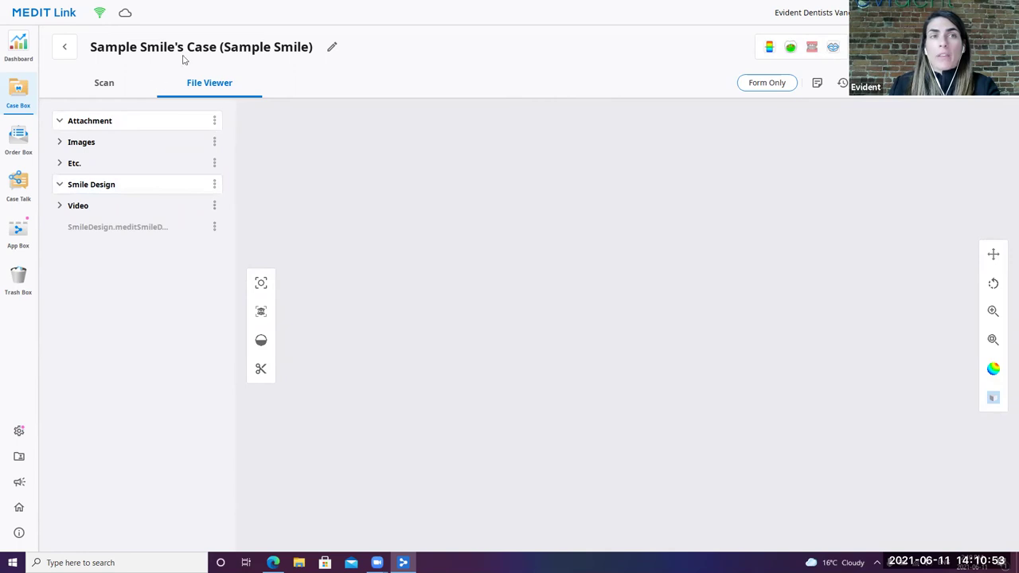
{"action": "left_click", "coordinate": [834, 49]}
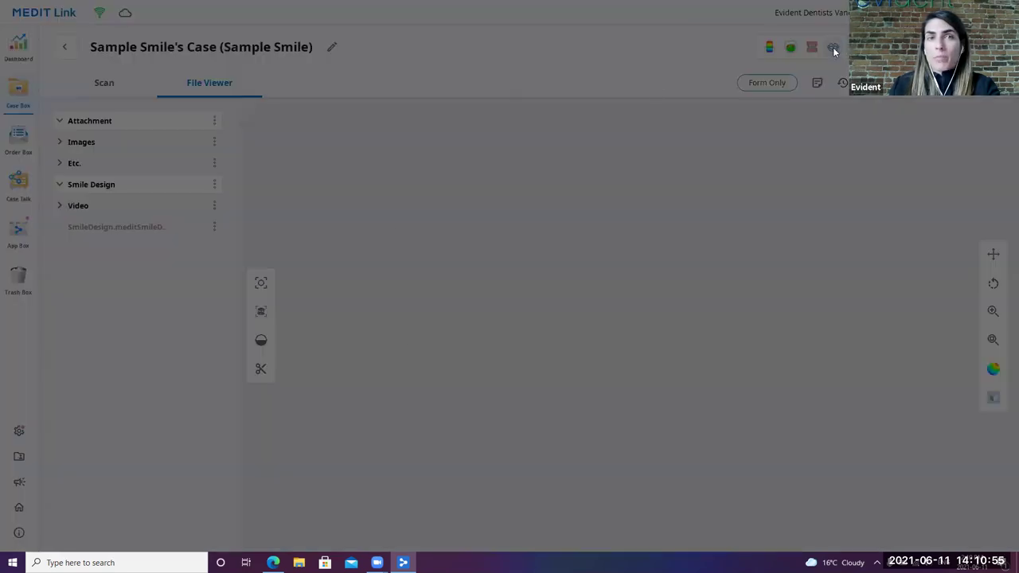
{"action": "left_click", "coordinate": [548, 311]}
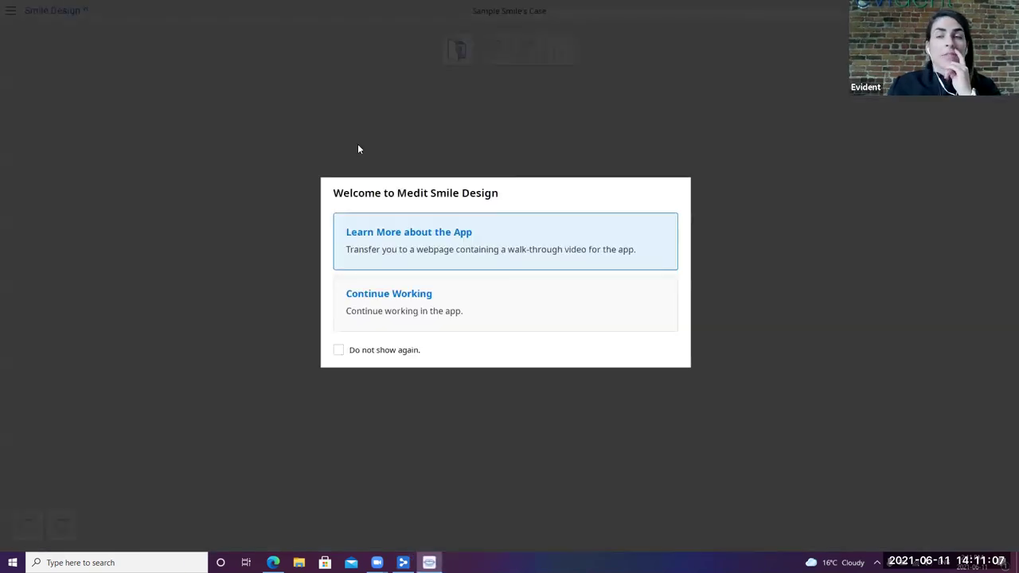
- Start a new Smile Design project from the Sample Smile photo
{"action": "left_click", "coordinate": [401, 288]}
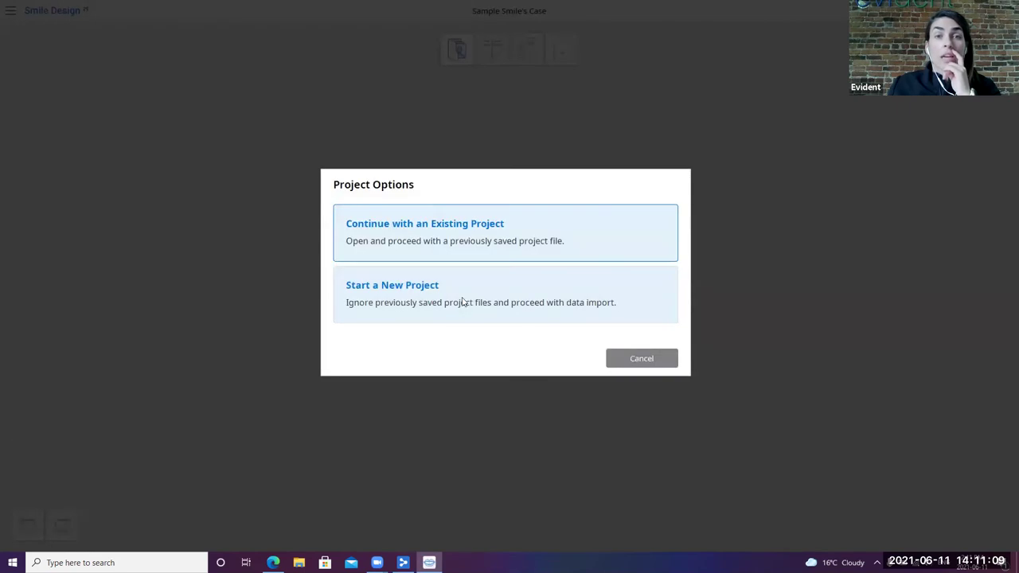
{"action": "left_click", "coordinate": [461, 304]}
{"action": "left_click", "coordinate": [244, 221]}
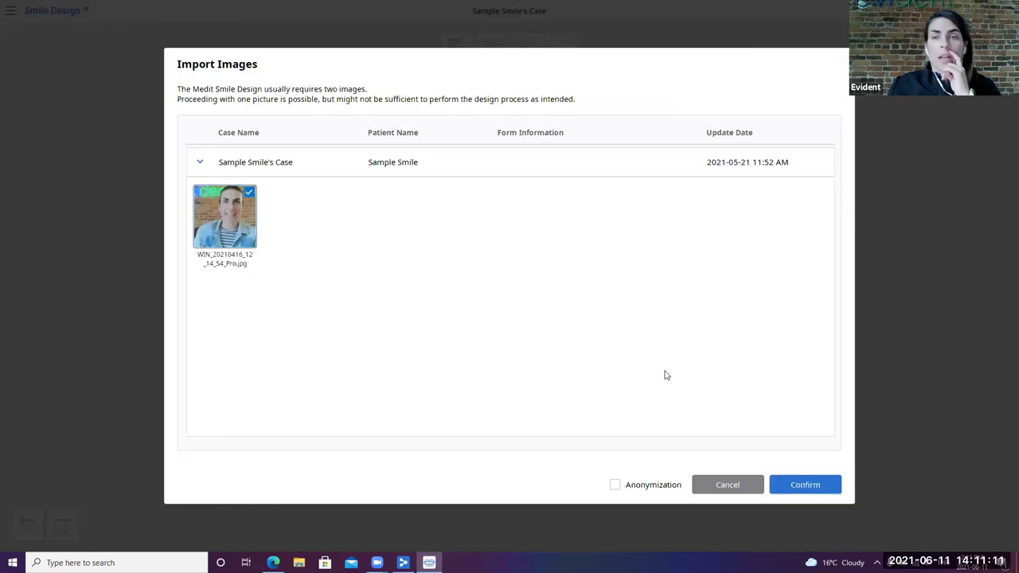
{"action": "left_click", "coordinate": [803, 485]}
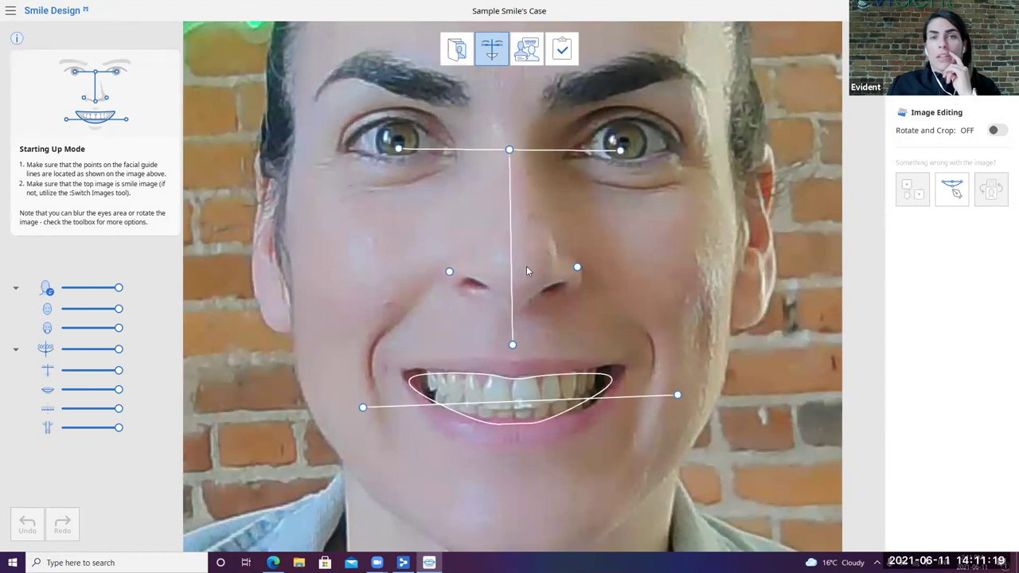
- Align the lip line to the smile and both eye points to the pupils
{"action": "mouse_move", "coordinate": [678, 397]}
{"action": "left_mouse_down"}
{"action": "mouse_move", "coordinate": [675, 368]}
{"action": "mouse_move", "coordinate": [676, 403]}
{"action": "left_mouse_up"}
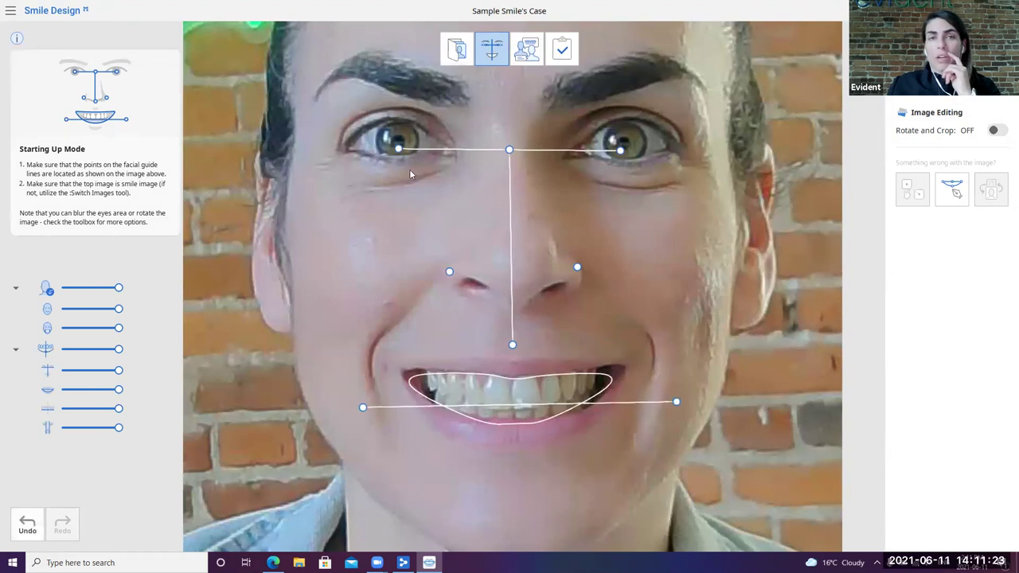
{"action": "left_click_drag", "start_coordinate": [395, 149], "coordinate": [398, 141]}
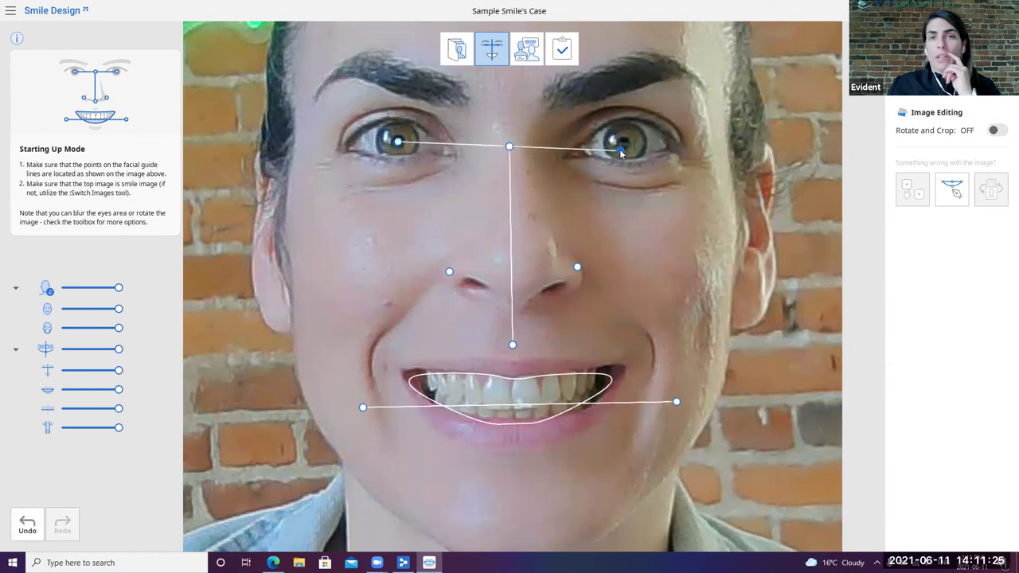
{"action": "left_click_drag", "start_coordinate": [620, 149], "coordinate": [624, 144]}
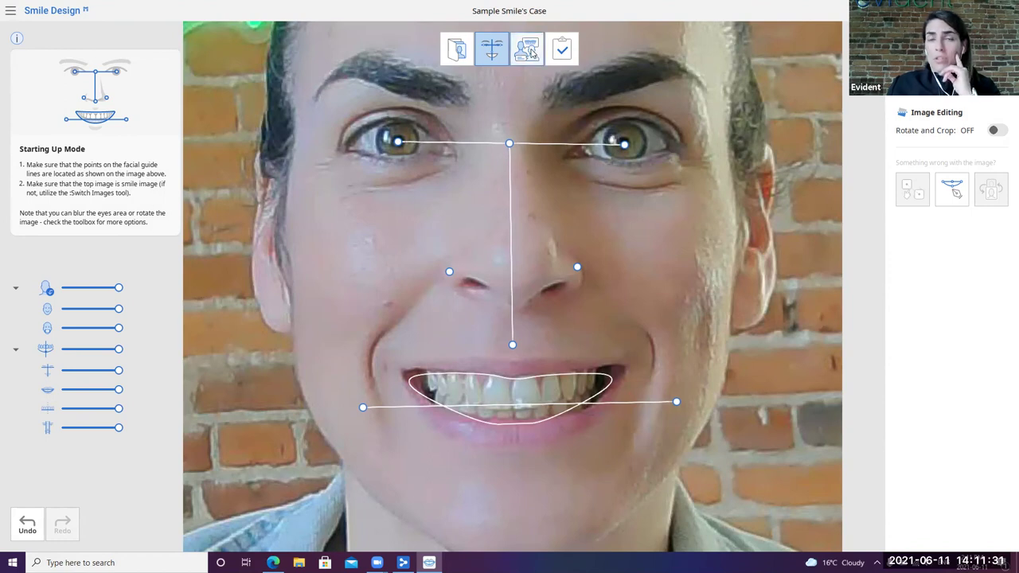
- Enter Consultation Mode and lengthen one central incisor, then select the other central incisor
{"action": "left_click", "coordinate": [530, 50]}
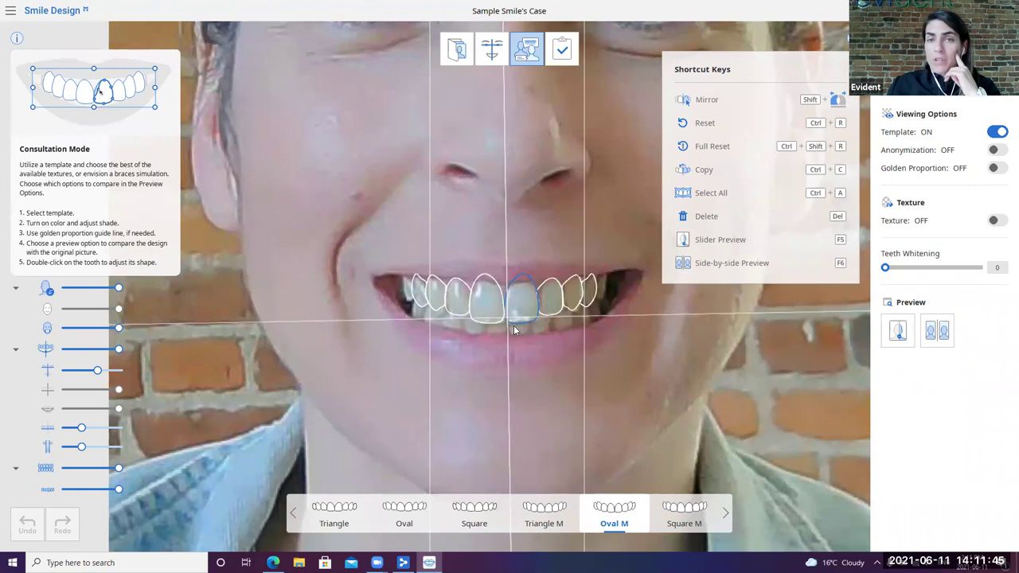
{"action": "left_click", "coordinate": [490, 308]}
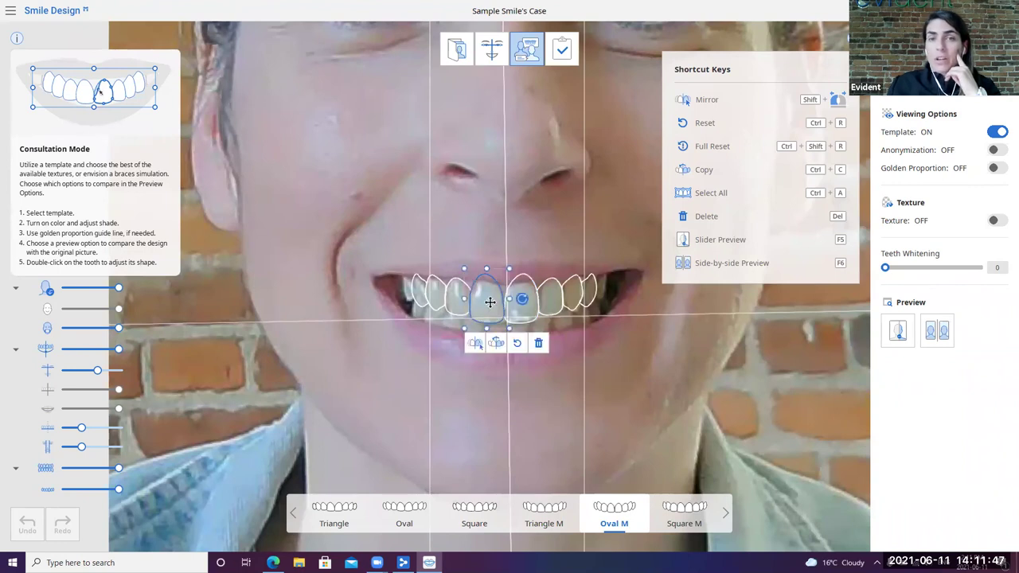
{"action": "left_click_drag", "start_coordinate": [485, 332], "coordinate": [519, 296]}
{"action": "left_click", "coordinate": [520, 296]}
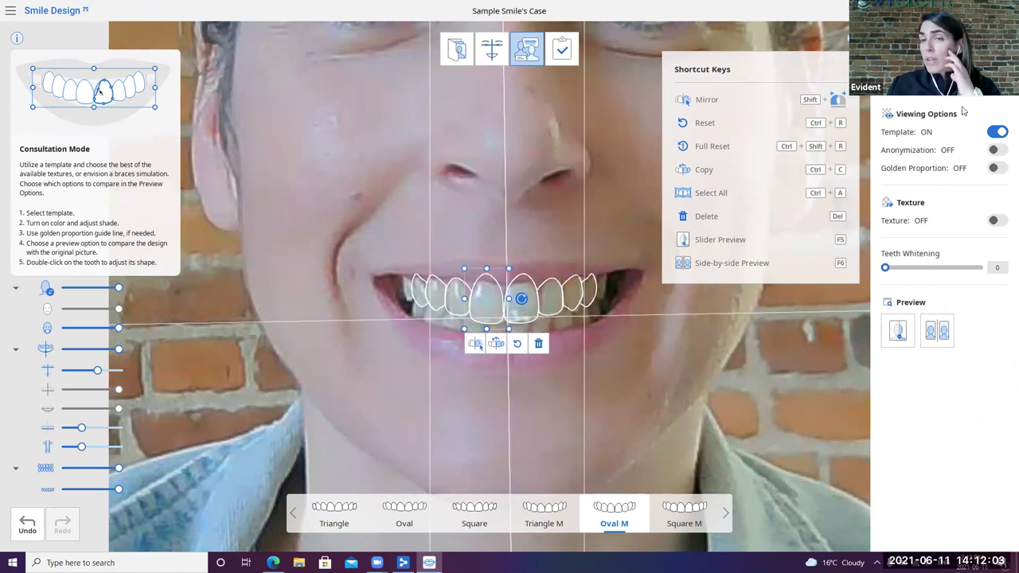
{"action": "left_click", "coordinate": [996, 222]}
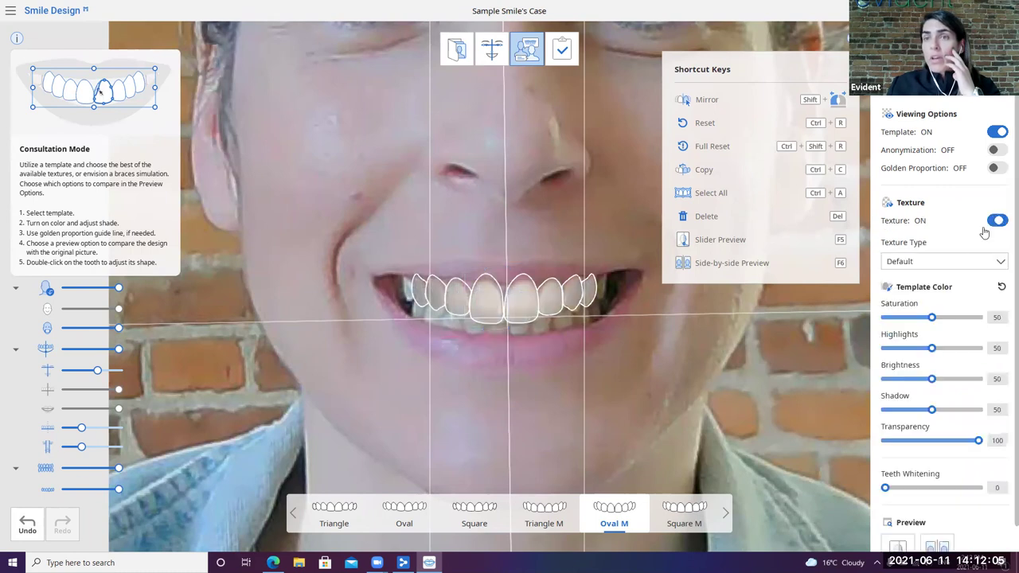
{"action": "left_click", "coordinate": [918, 263]}
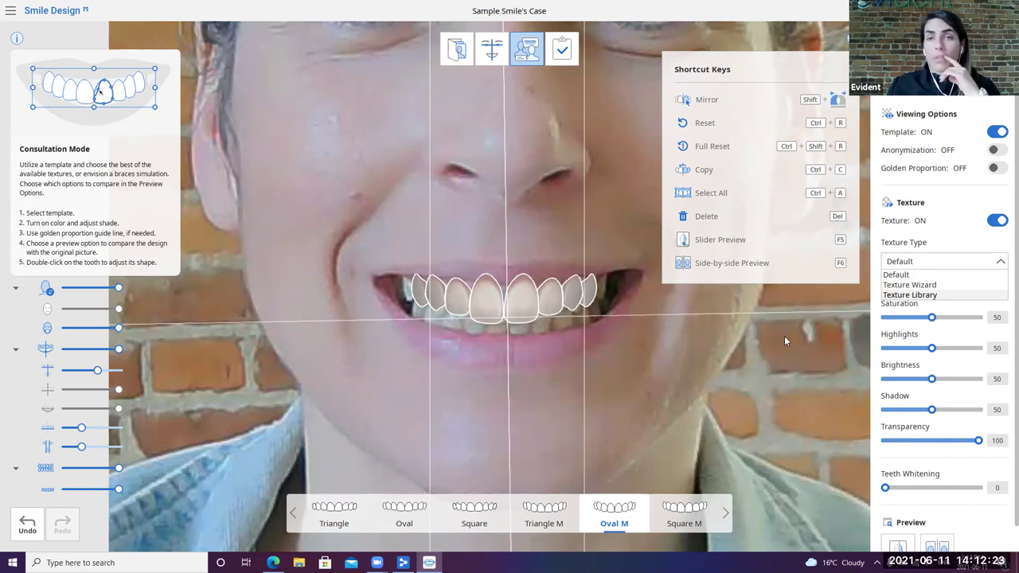
{"action": "left_click", "coordinate": [526, 309]}
{"action": "left_click", "coordinate": [524, 318]}
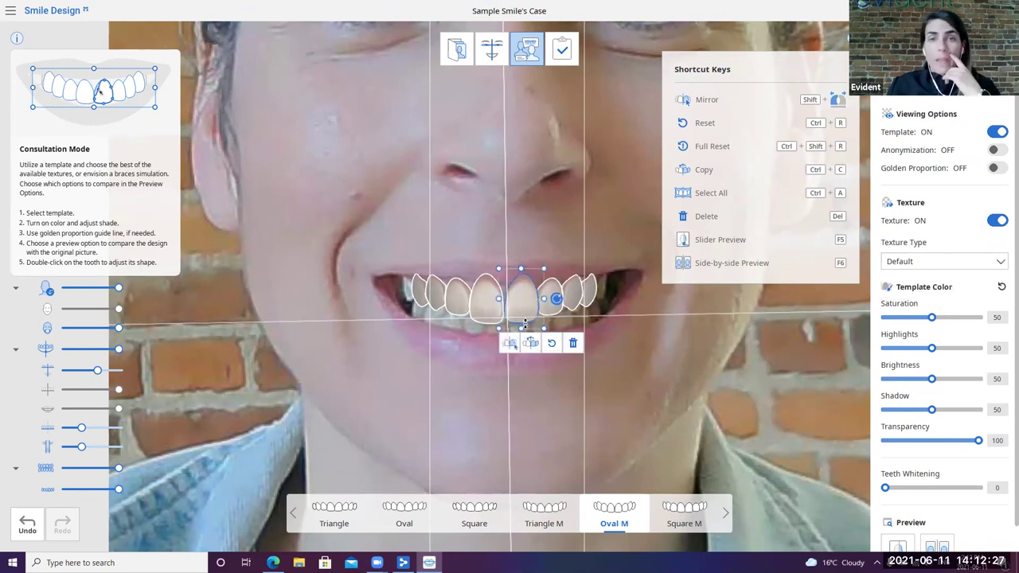
{"action": "left_click_drag", "start_coordinate": [519, 326], "coordinate": [483, 340]}
{"action": "left_click", "coordinate": [486, 317]}
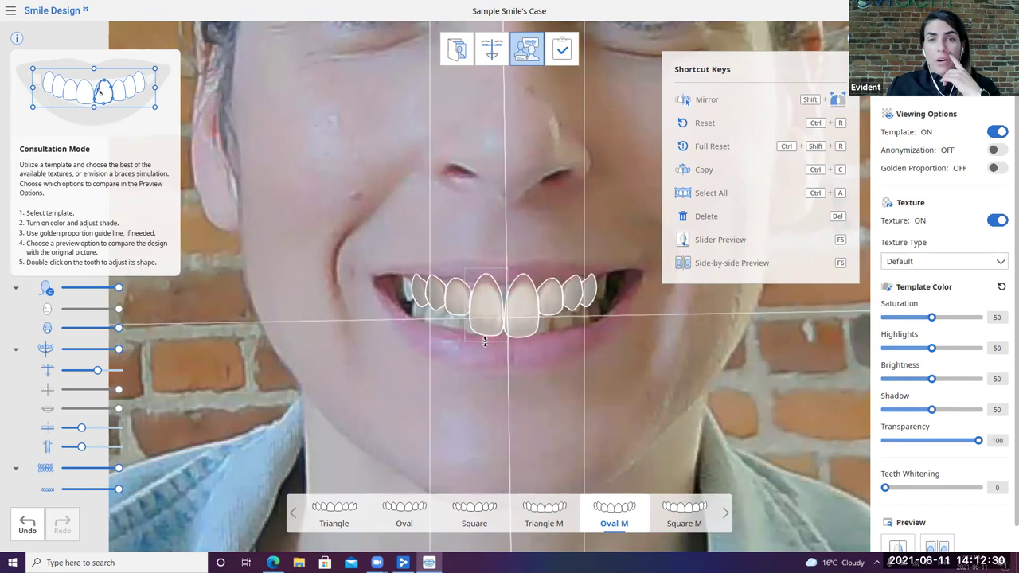
{"action": "left_click", "coordinate": [434, 303]}
{"action": "left_click_drag", "start_coordinate": [435, 315], "coordinate": [435, 329]}
{"action": "left_click", "coordinate": [570, 303]}
{"action": "left_click_drag", "start_coordinate": [574, 317], "coordinate": [574, 334]}
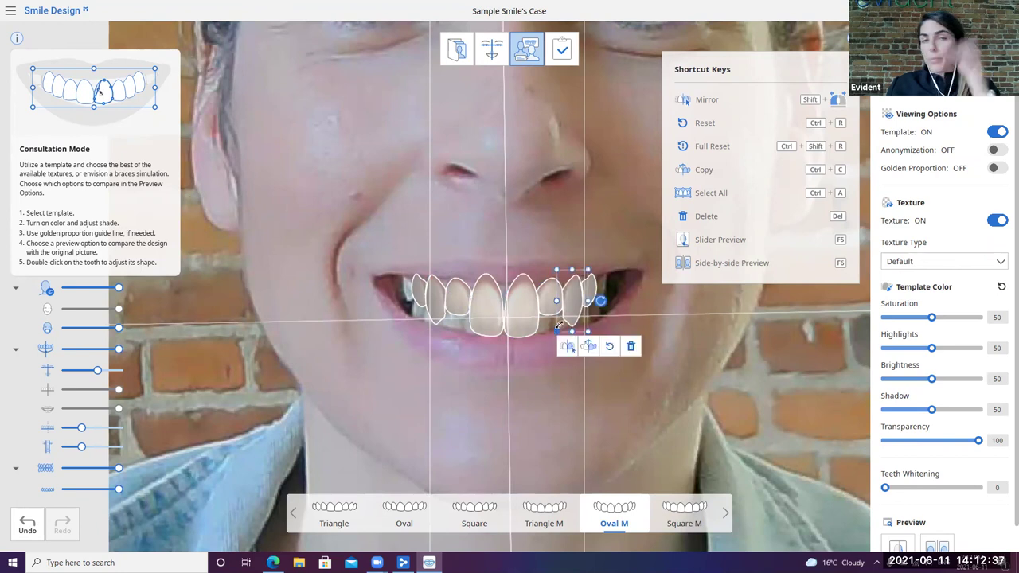
- View the original smile beside the template design, then close the comparison
{"action": "left_click", "coordinate": [938, 545]}
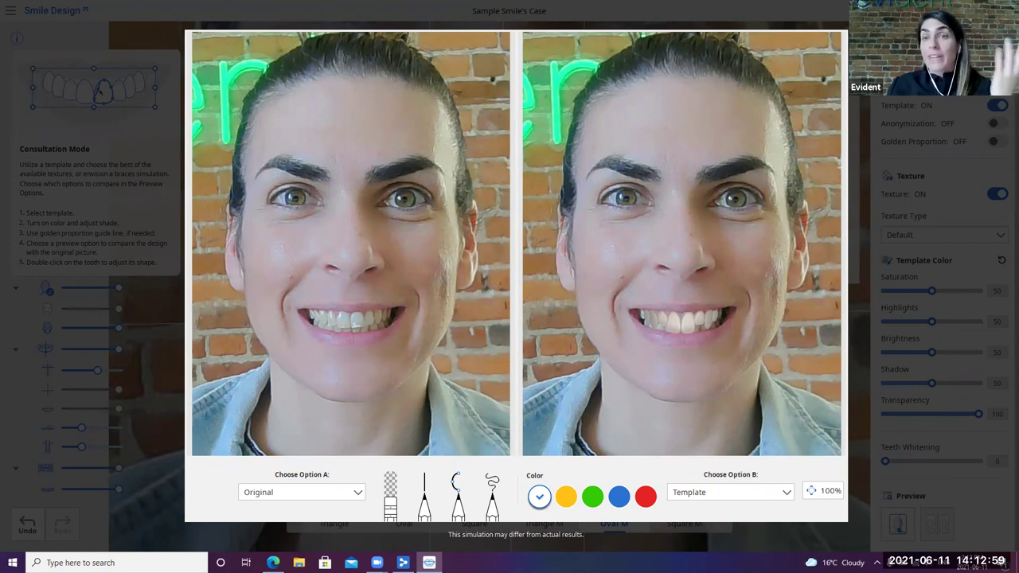
{"action": "key", "text": "Escape"}
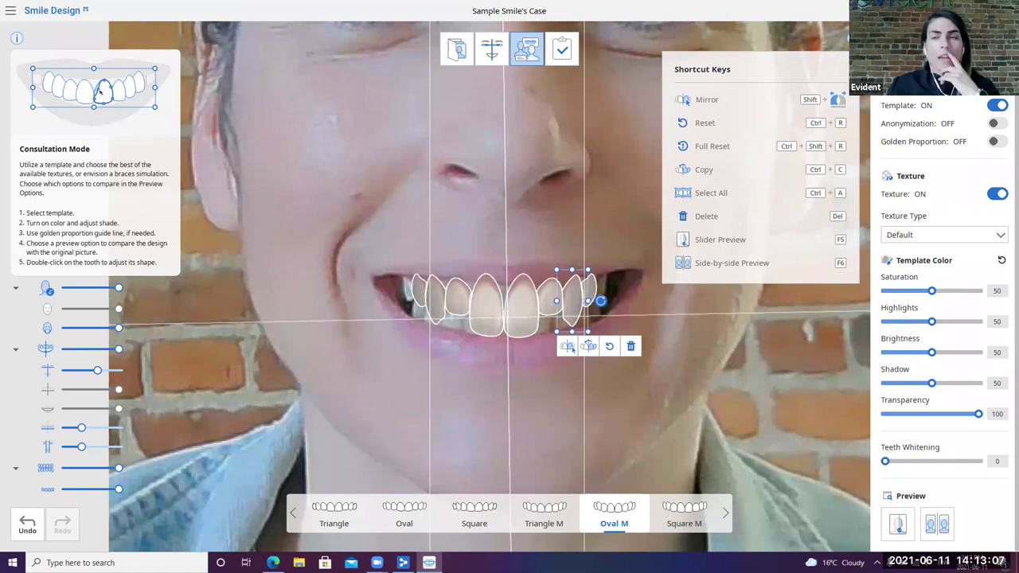
- Cancel quitting Smile Design and open Friday 7's Case from the MEDIT Link Case Box
{"action": "key", "text": "alt+F4"}
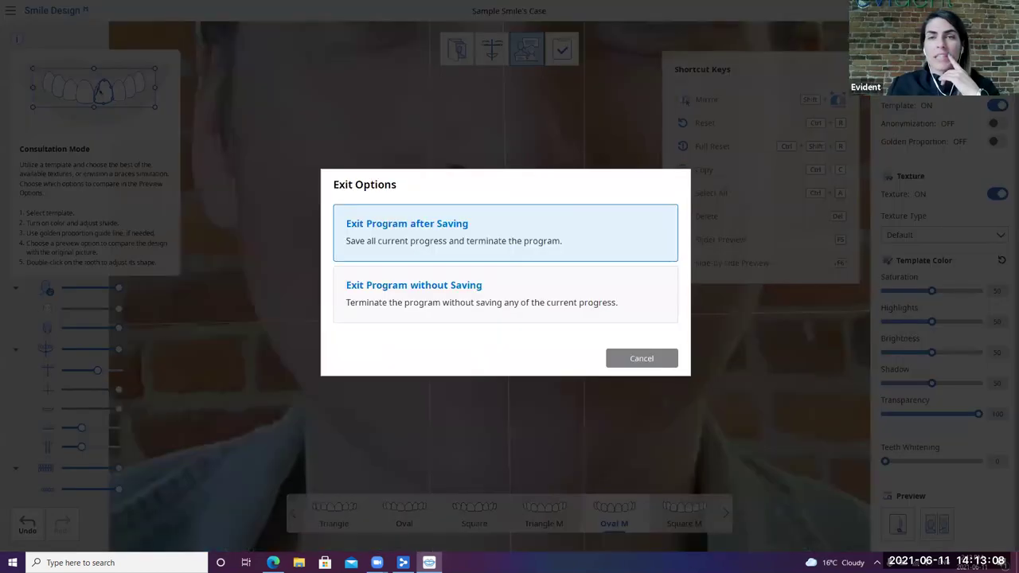
{"action": "left_click", "coordinate": [659, 363]}
{"action": "left_click", "coordinate": [402, 563]}
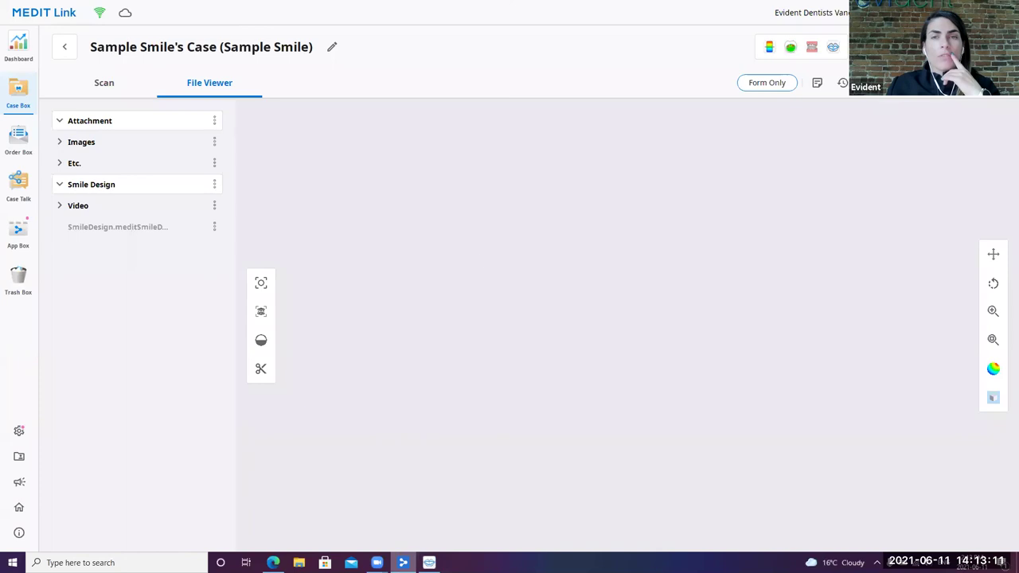
{"action": "left_click", "coordinate": [20, 89]}
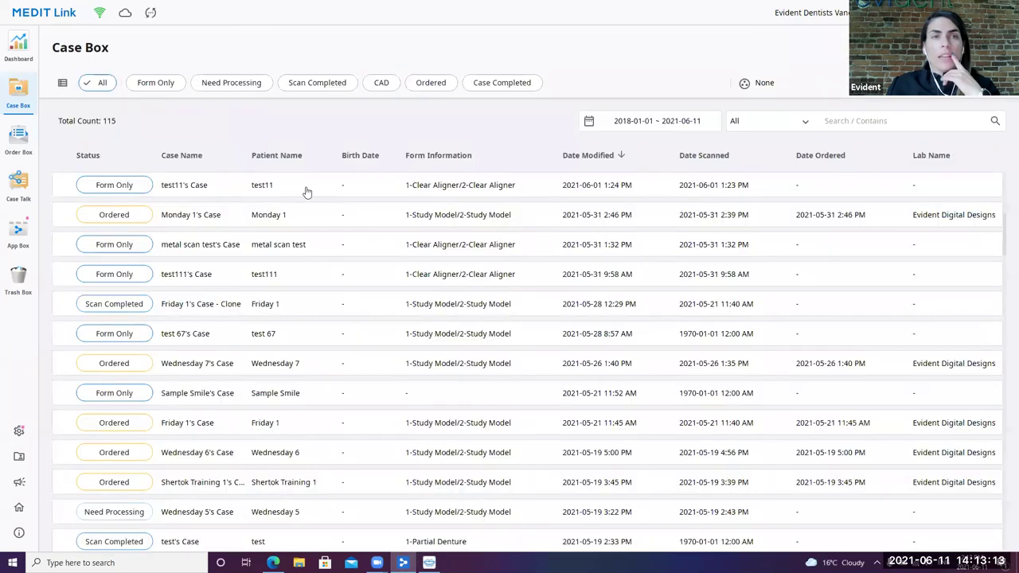
{"action": "scroll", "coordinate": [410, 271], "scroll_direction": "up", "scroll_amount": 5}
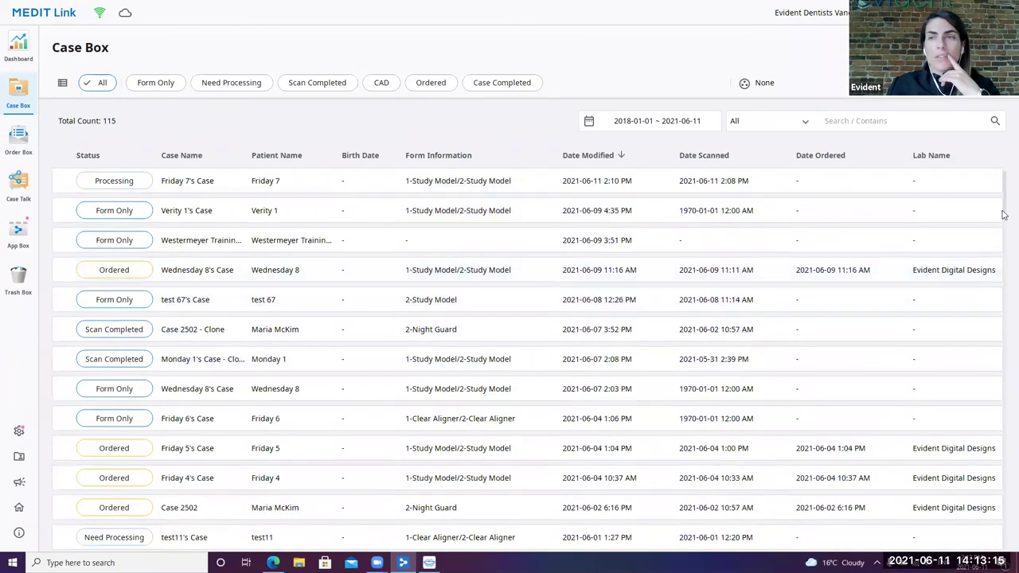
{"action": "left_click", "coordinate": [250, 189]}
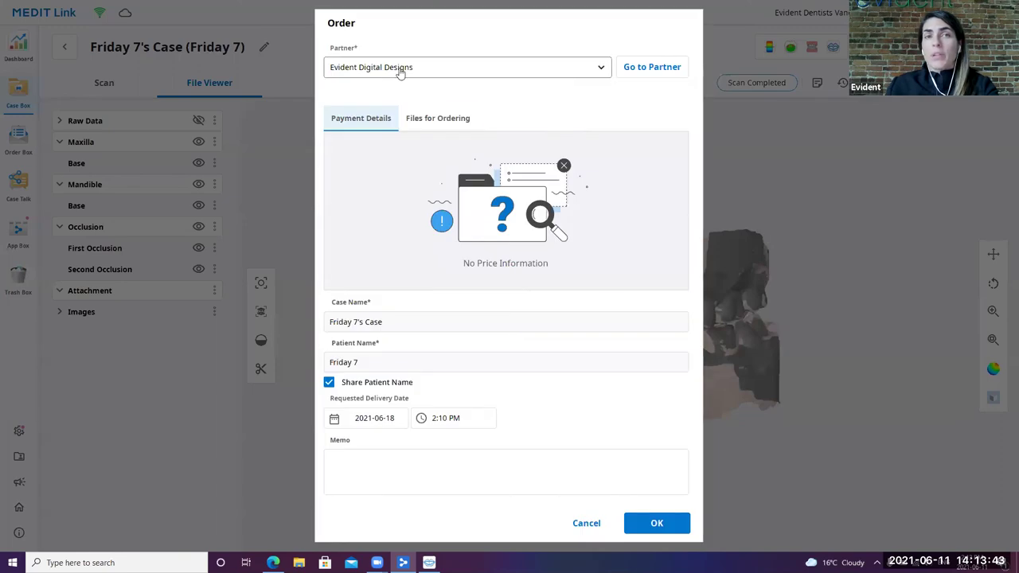
- Keep Evident Digital Designs as partner, review the files for ordering, and submit the order
{"action": "left_click", "coordinate": [522, 70]}
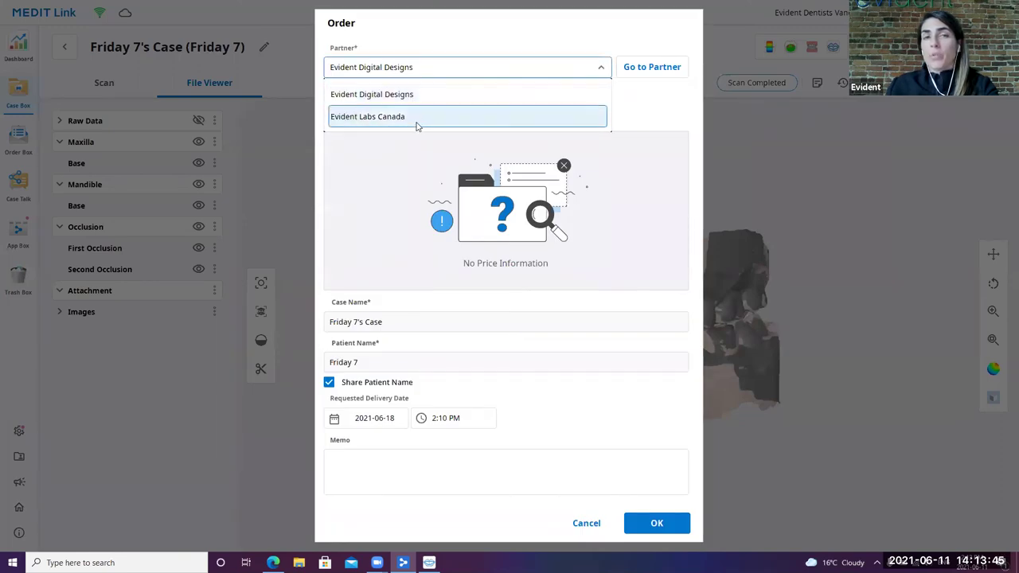
{"action": "left_click", "coordinate": [437, 70]}
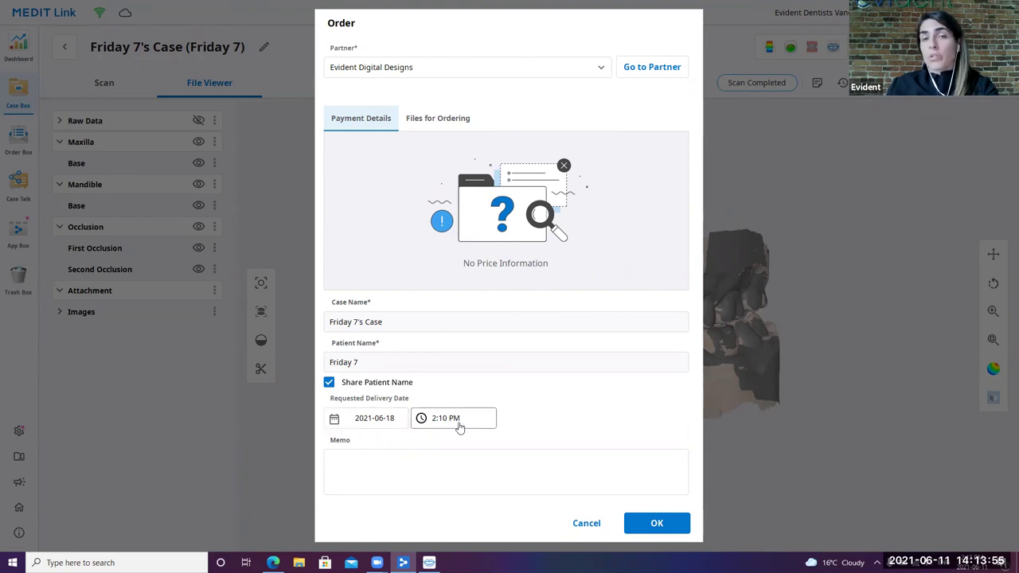
{"action": "left_click", "coordinate": [440, 468]}
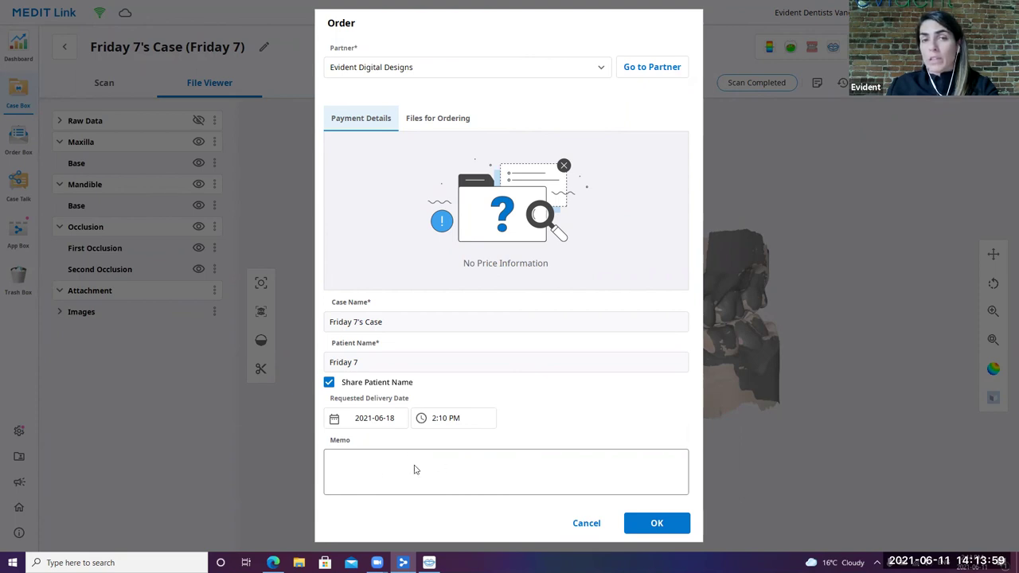
{"action": "left_click", "coordinate": [457, 119]}
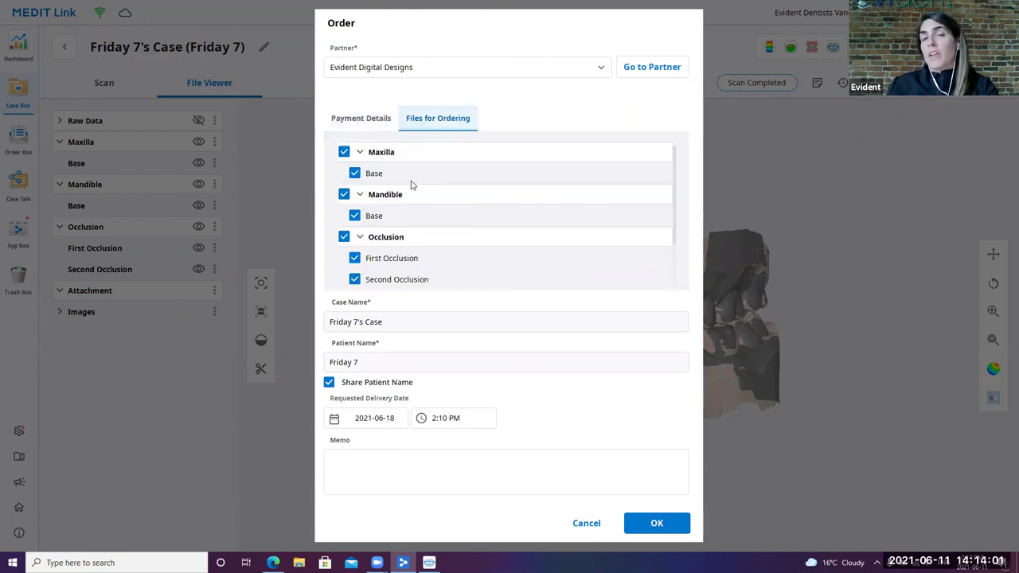
{"action": "scroll", "coordinate": [414, 181], "scroll_direction": "down", "scroll_amount": 1}
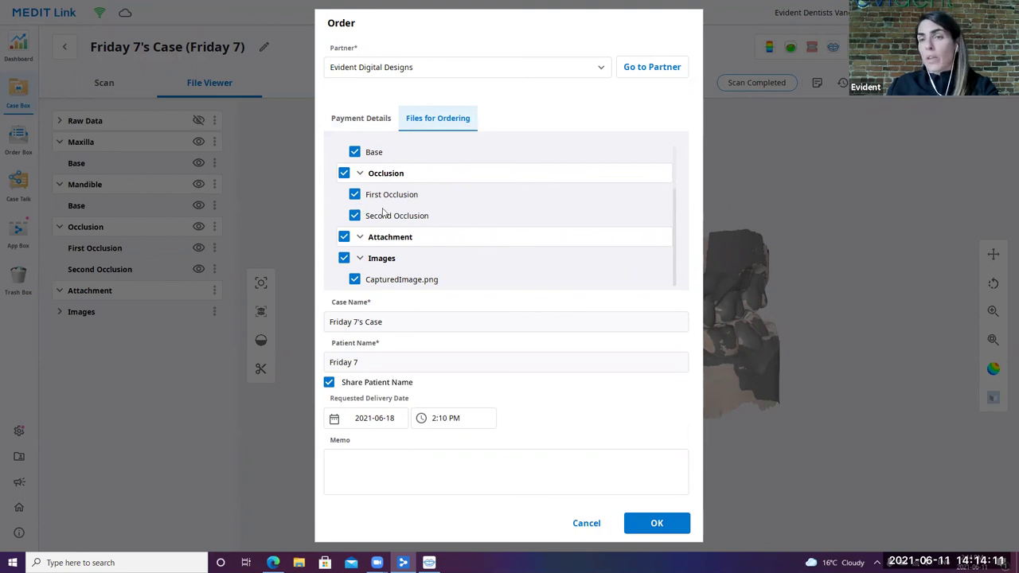
{"action": "left_click", "coordinate": [358, 125]}
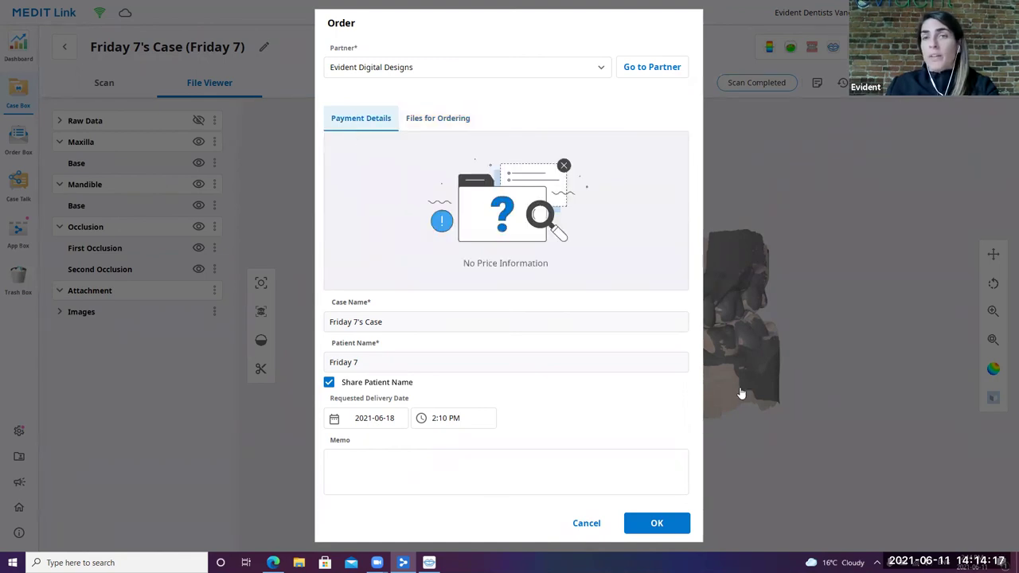
{"action": "left_click", "coordinate": [657, 523]}
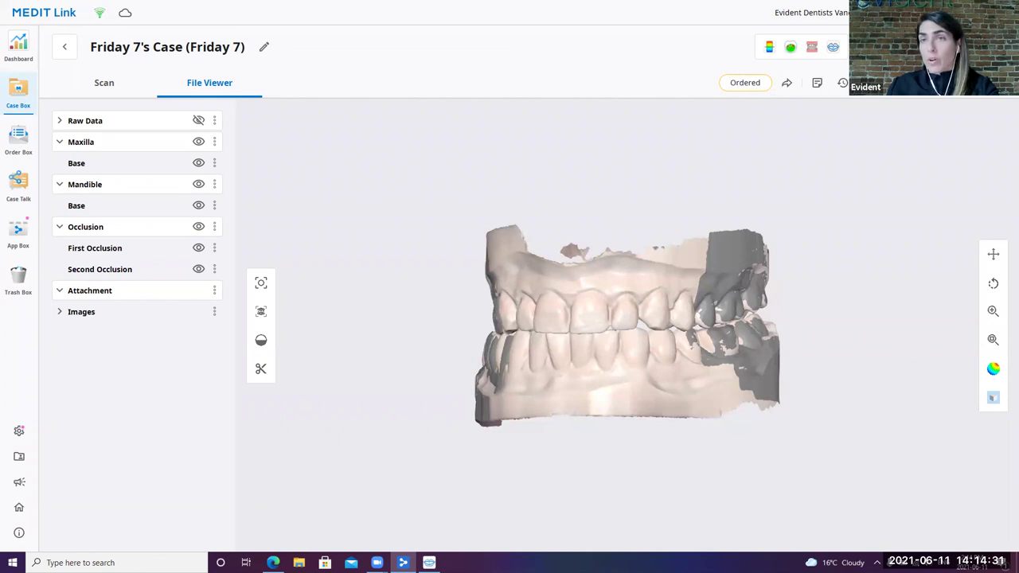
- Dismiss the Information notice that ordered cases can no longer be changed
{"action": "left_click", "coordinate": [854, 47]}
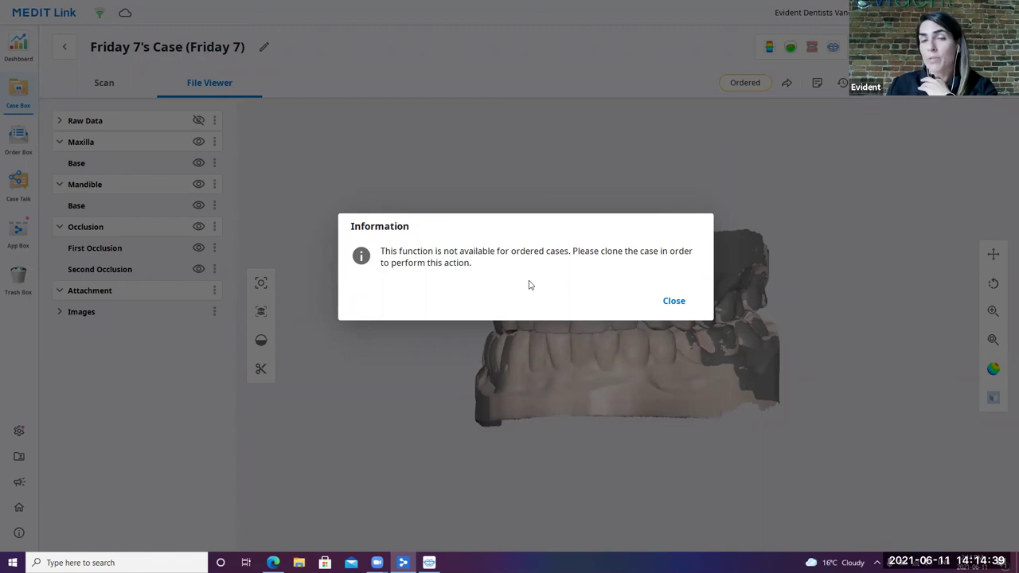
{"action": "left_click", "coordinate": [671, 301]}
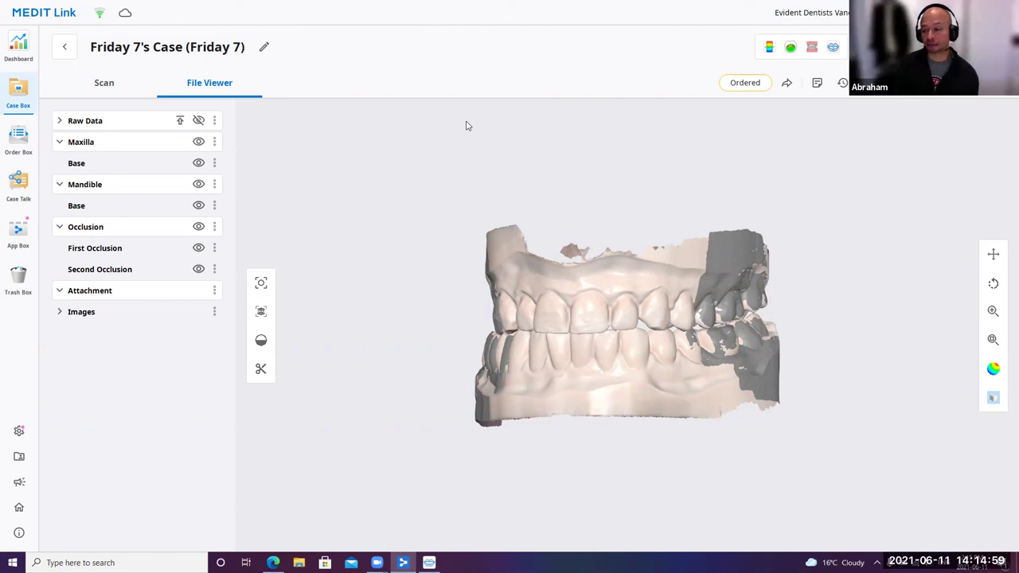
- Rotate the Friday 7 model to a frontal view of the teeth
{"action": "right_click_drag", "start_coordinate": [581, 301], "coordinate": [581, 340]}
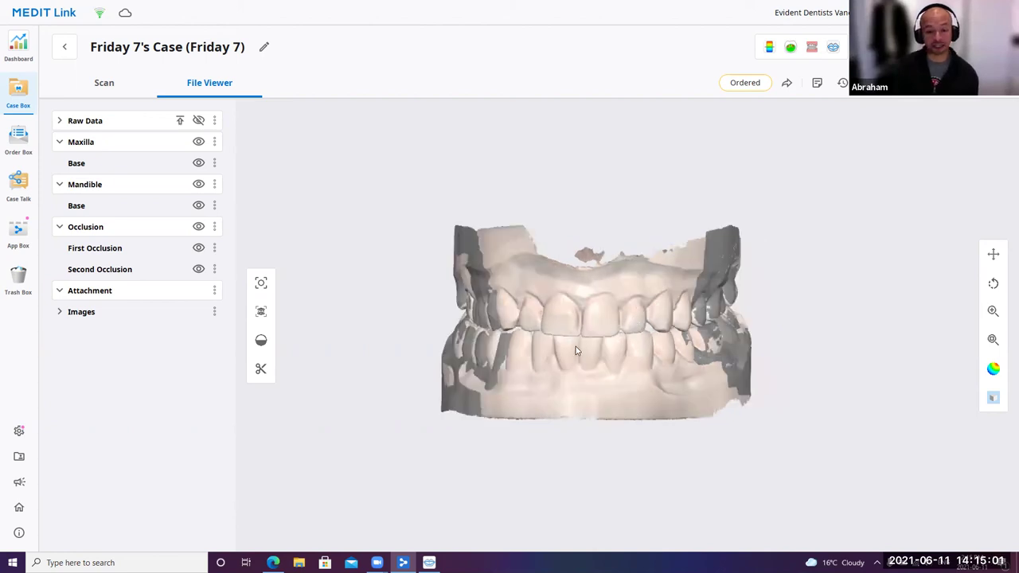